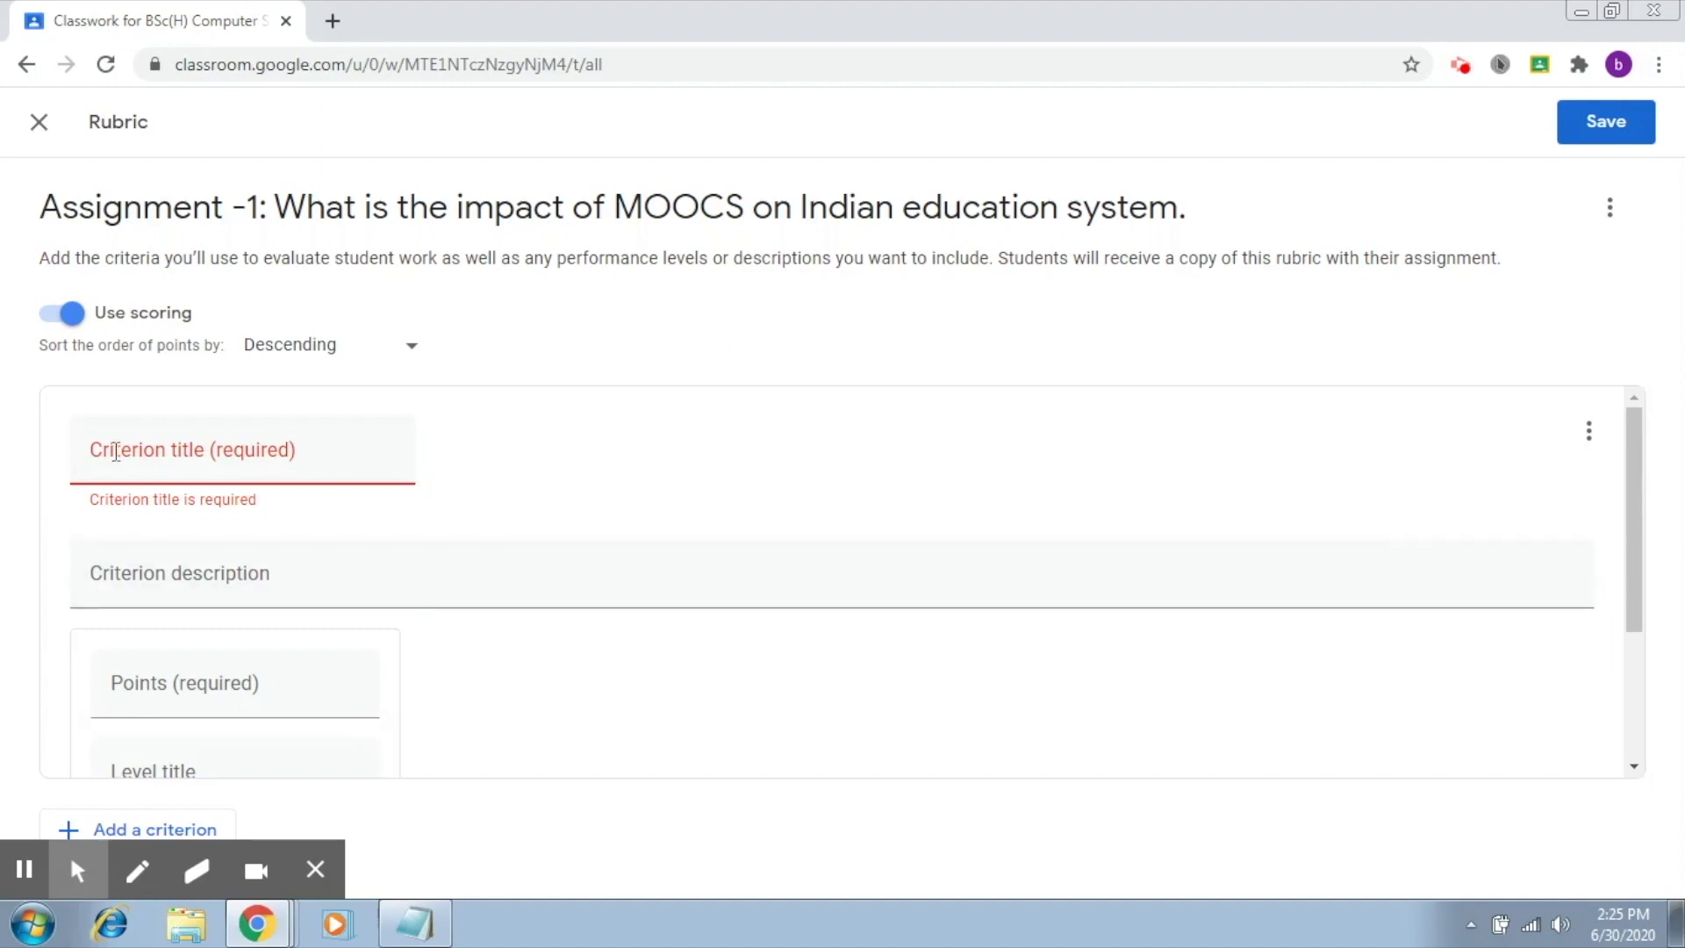
- Title the first rubric criterion "Content" and describe it as "This corresponds to the content component"
click(144, 454)
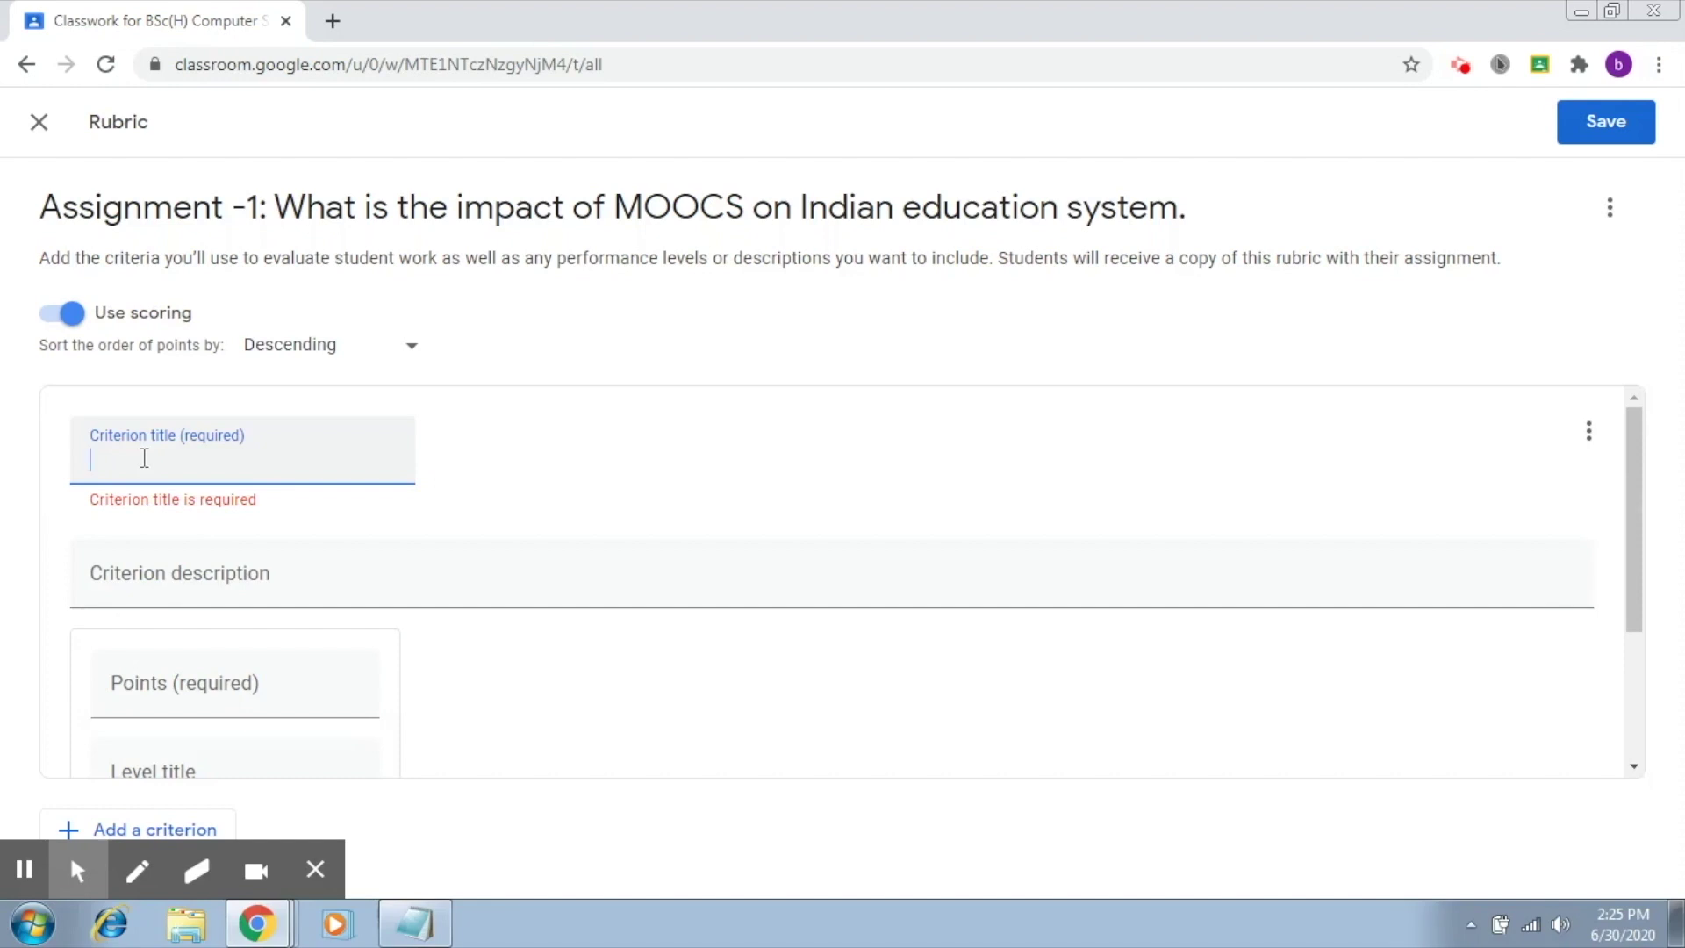
text(Content)
click(152, 585)
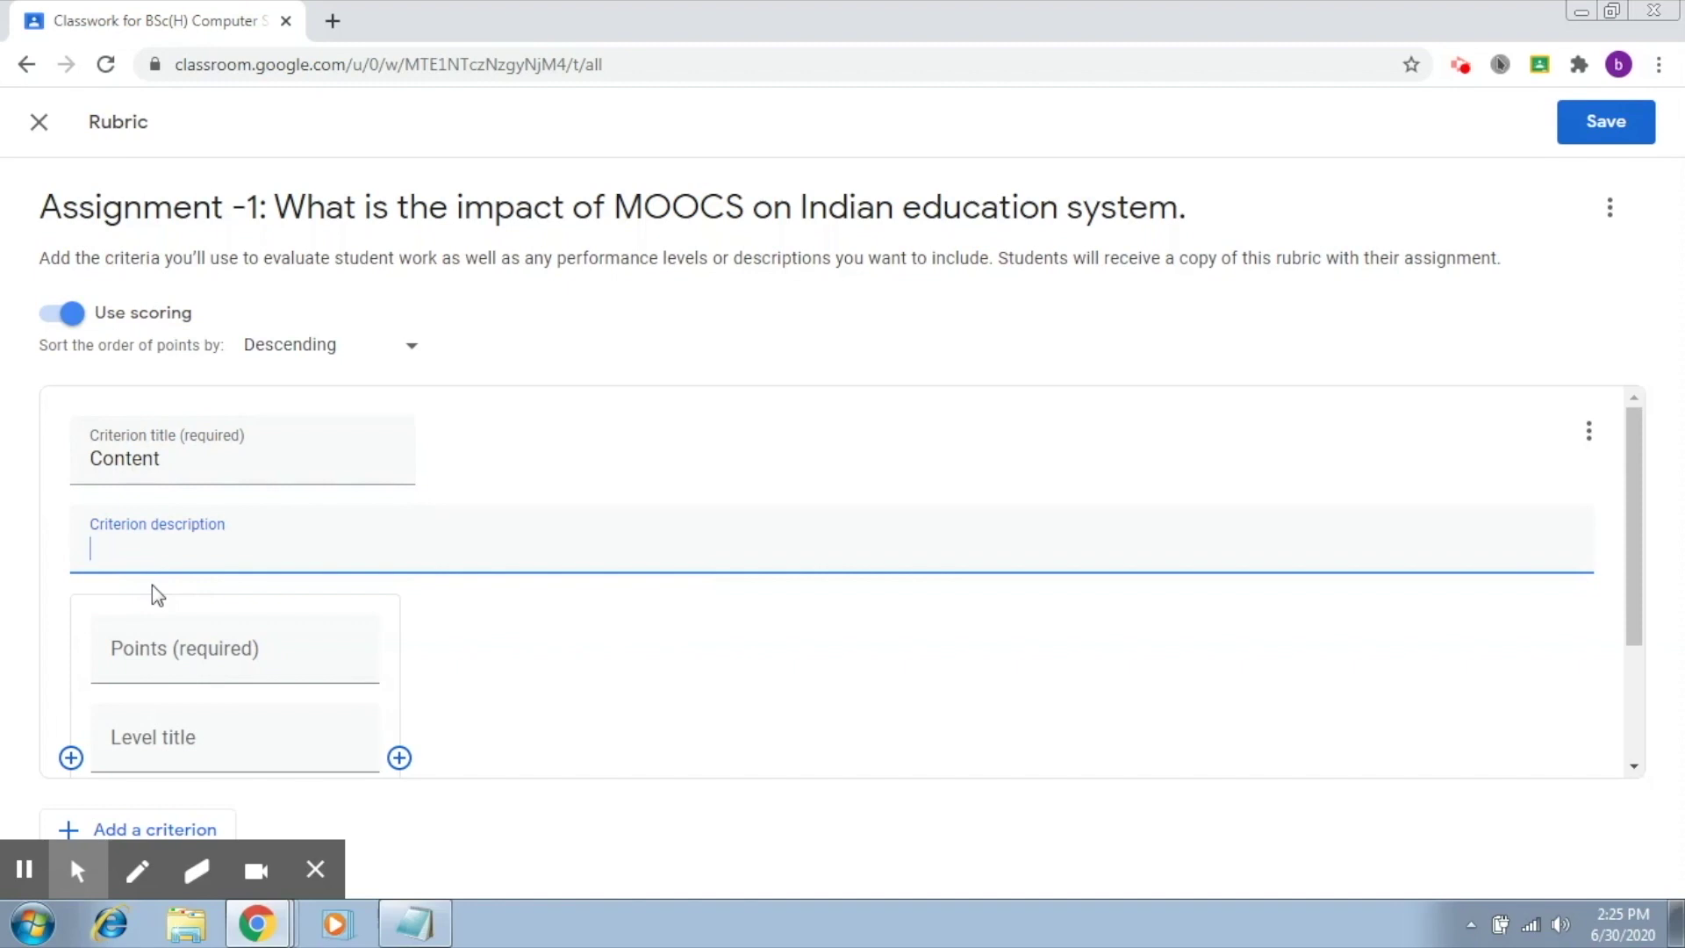
text(This corresponds to the o)
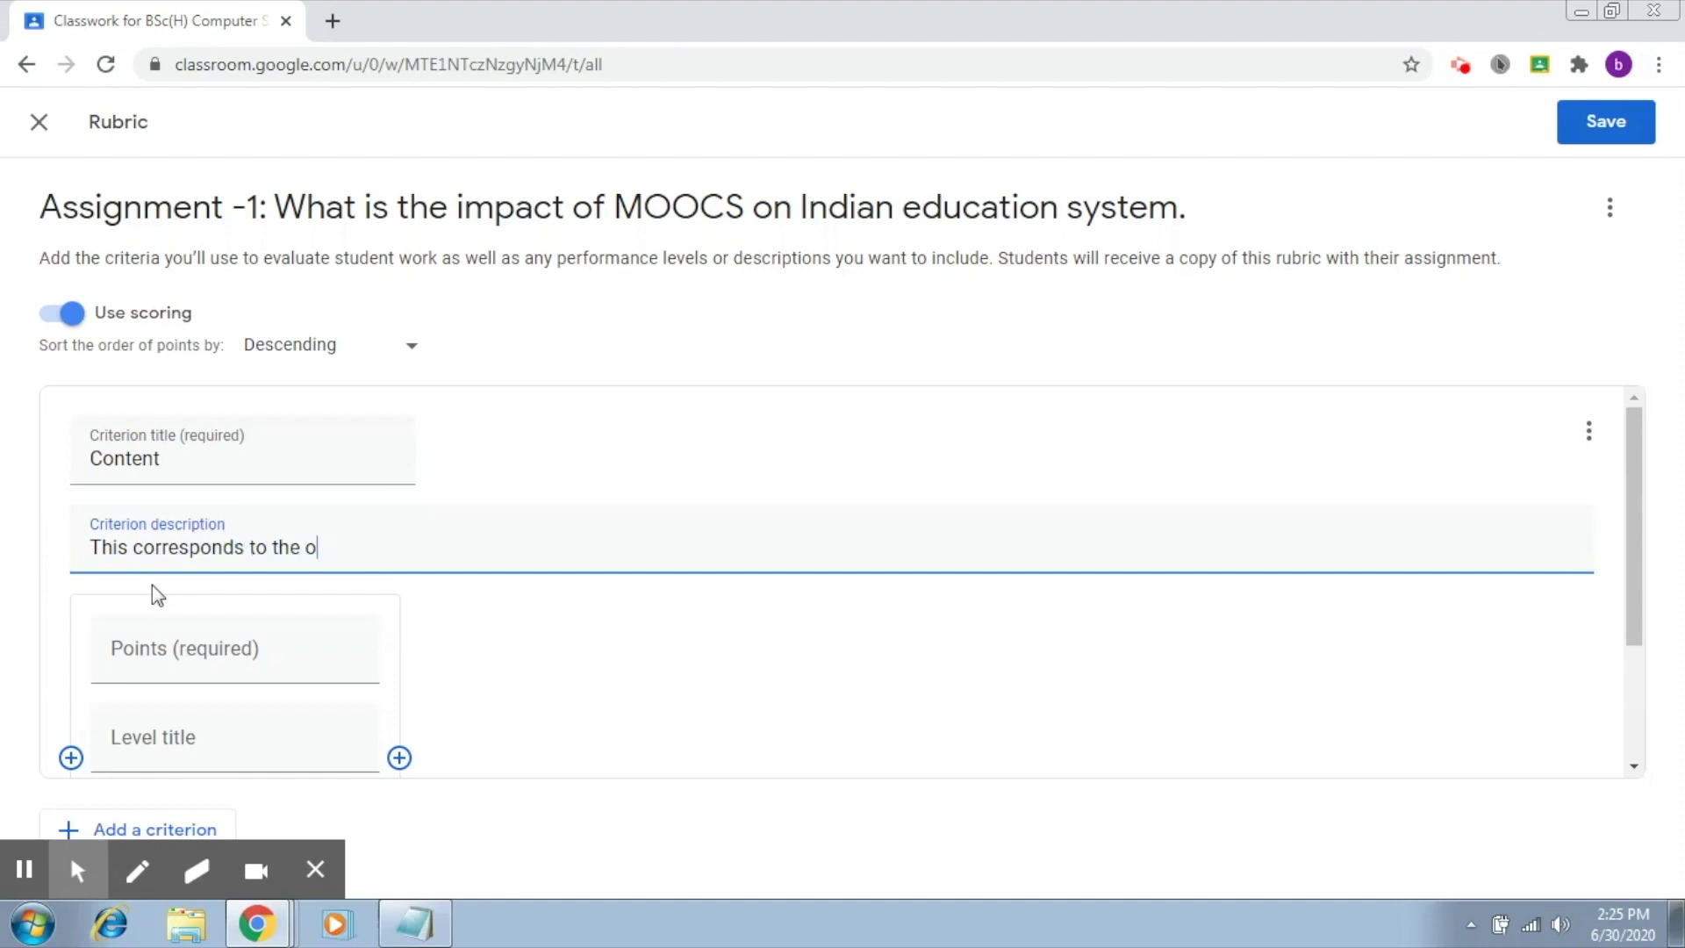
key(BackSpace)
text(content )
text(p)
key(BackSpace)
key(Tab)
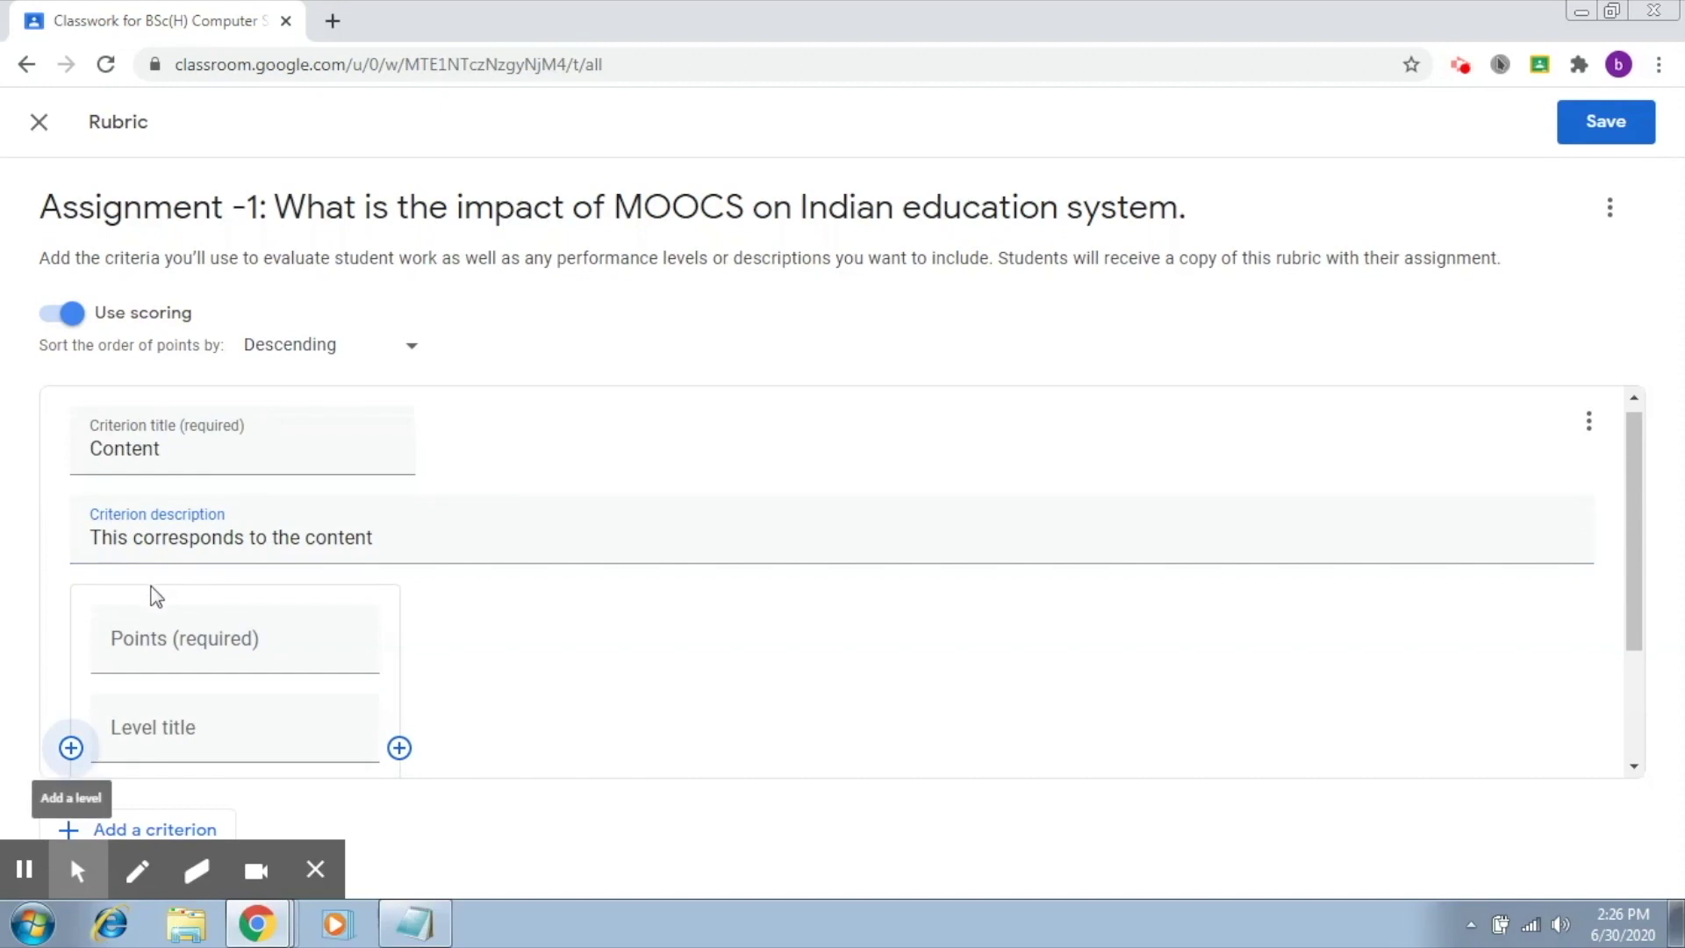
click(411, 538)
text(component)
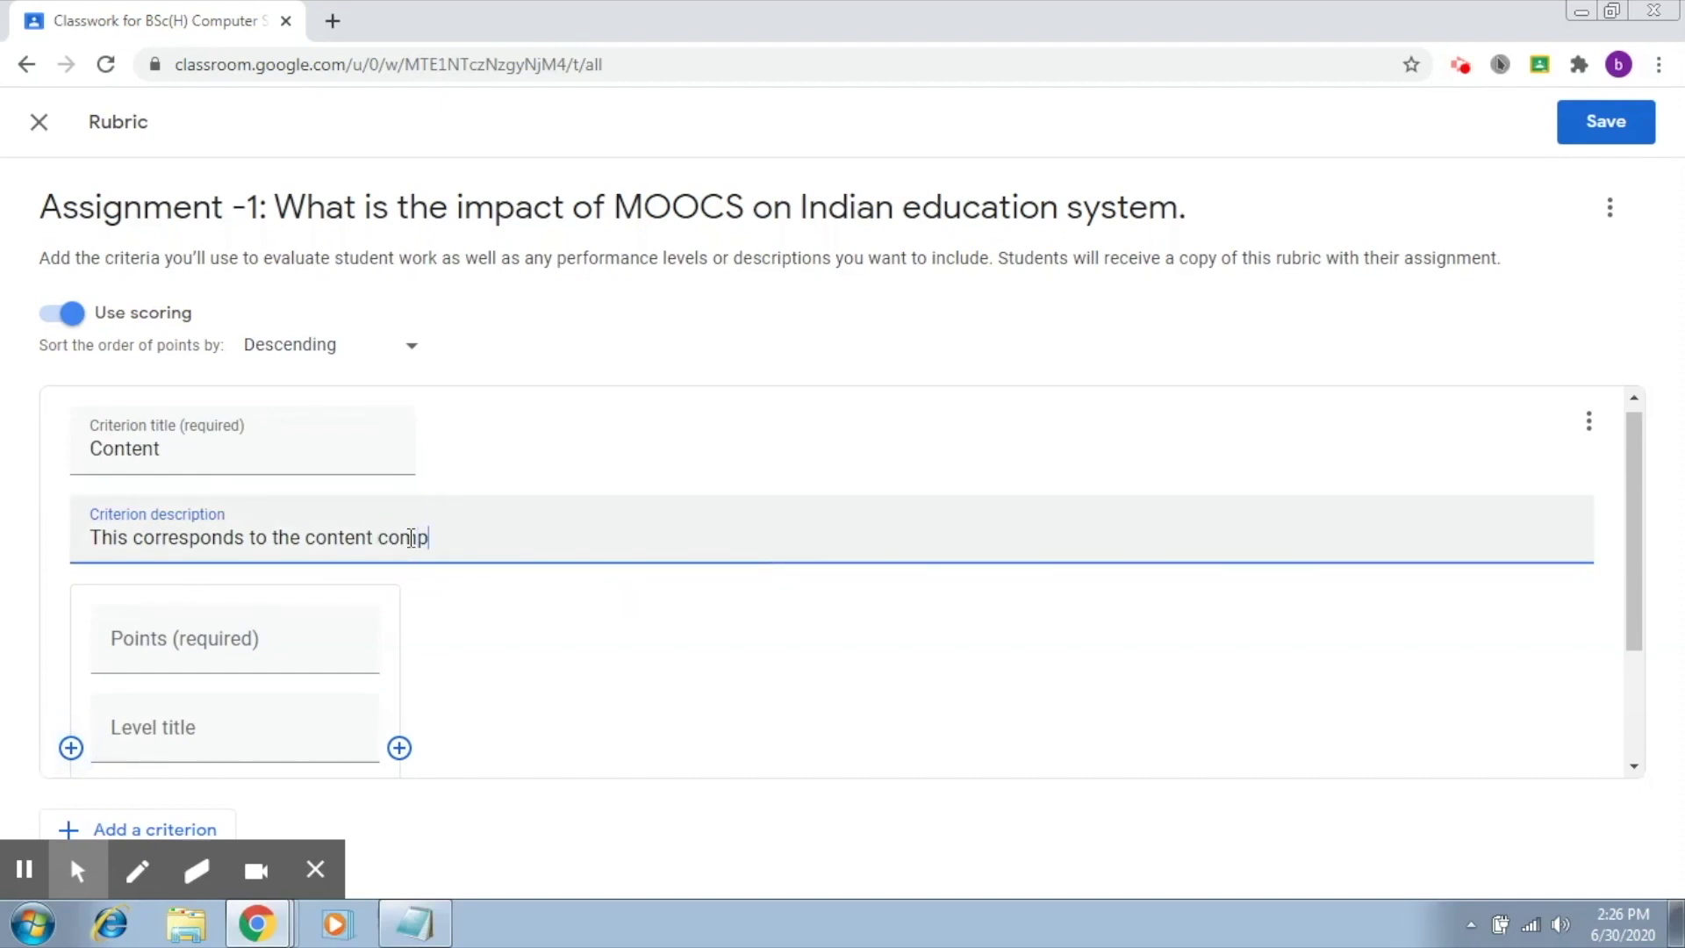
- Give the Content criterion's first level 10 points and the title "Excellent"
click(223, 640)
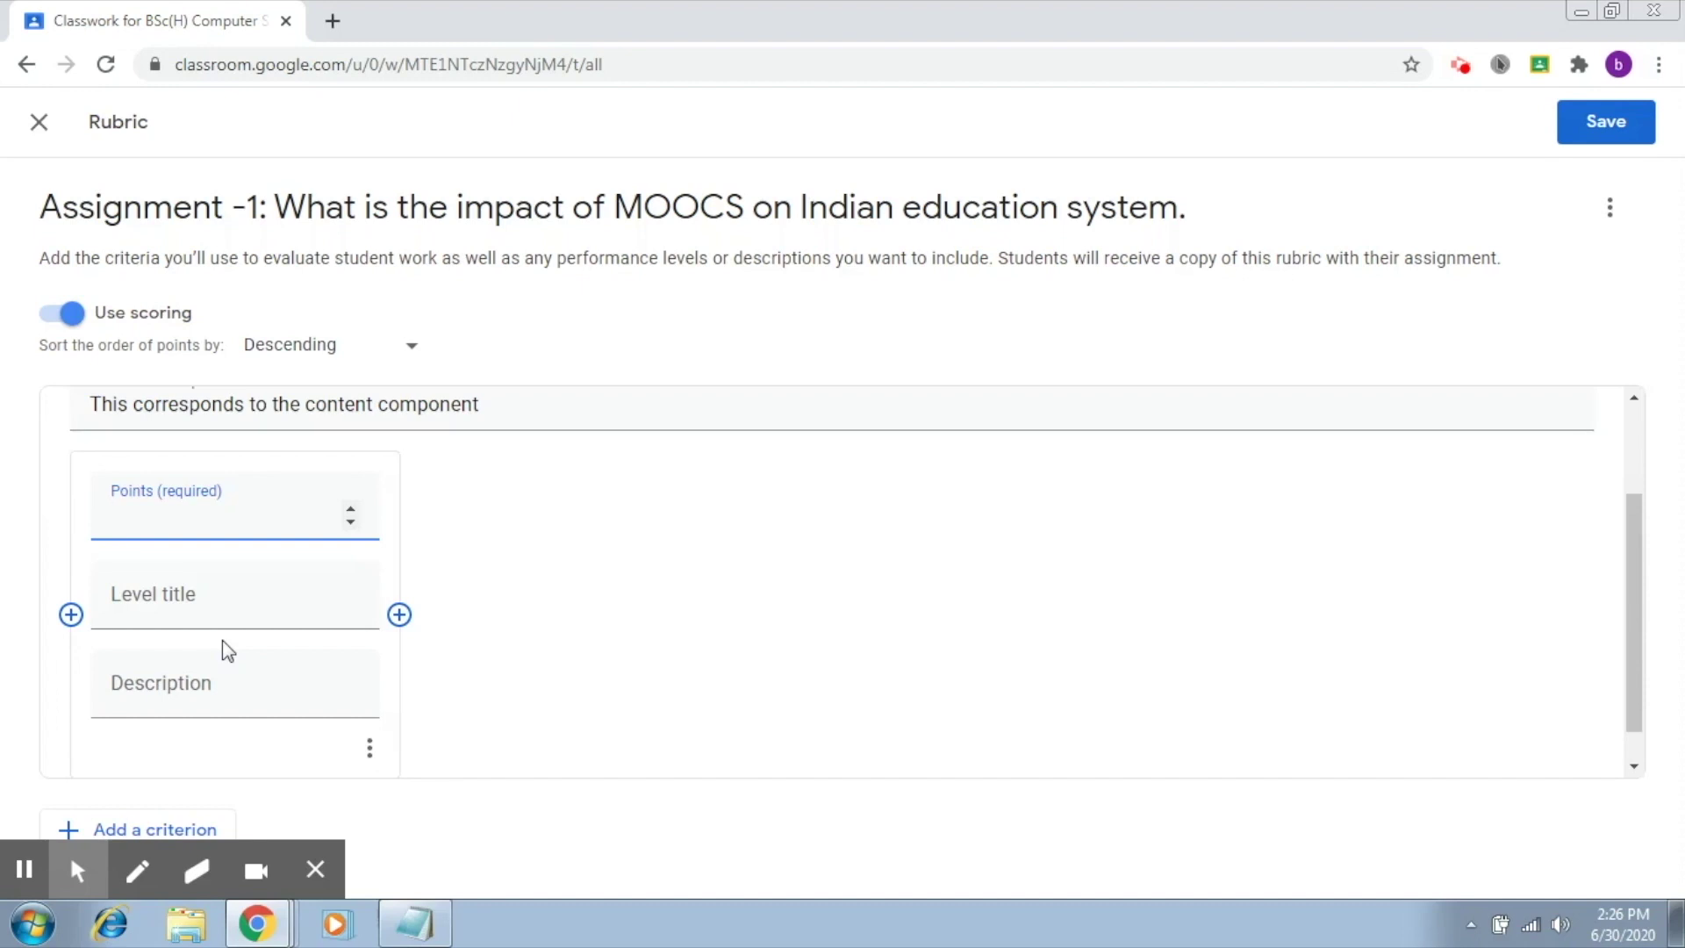
text(10)
click(171, 612)
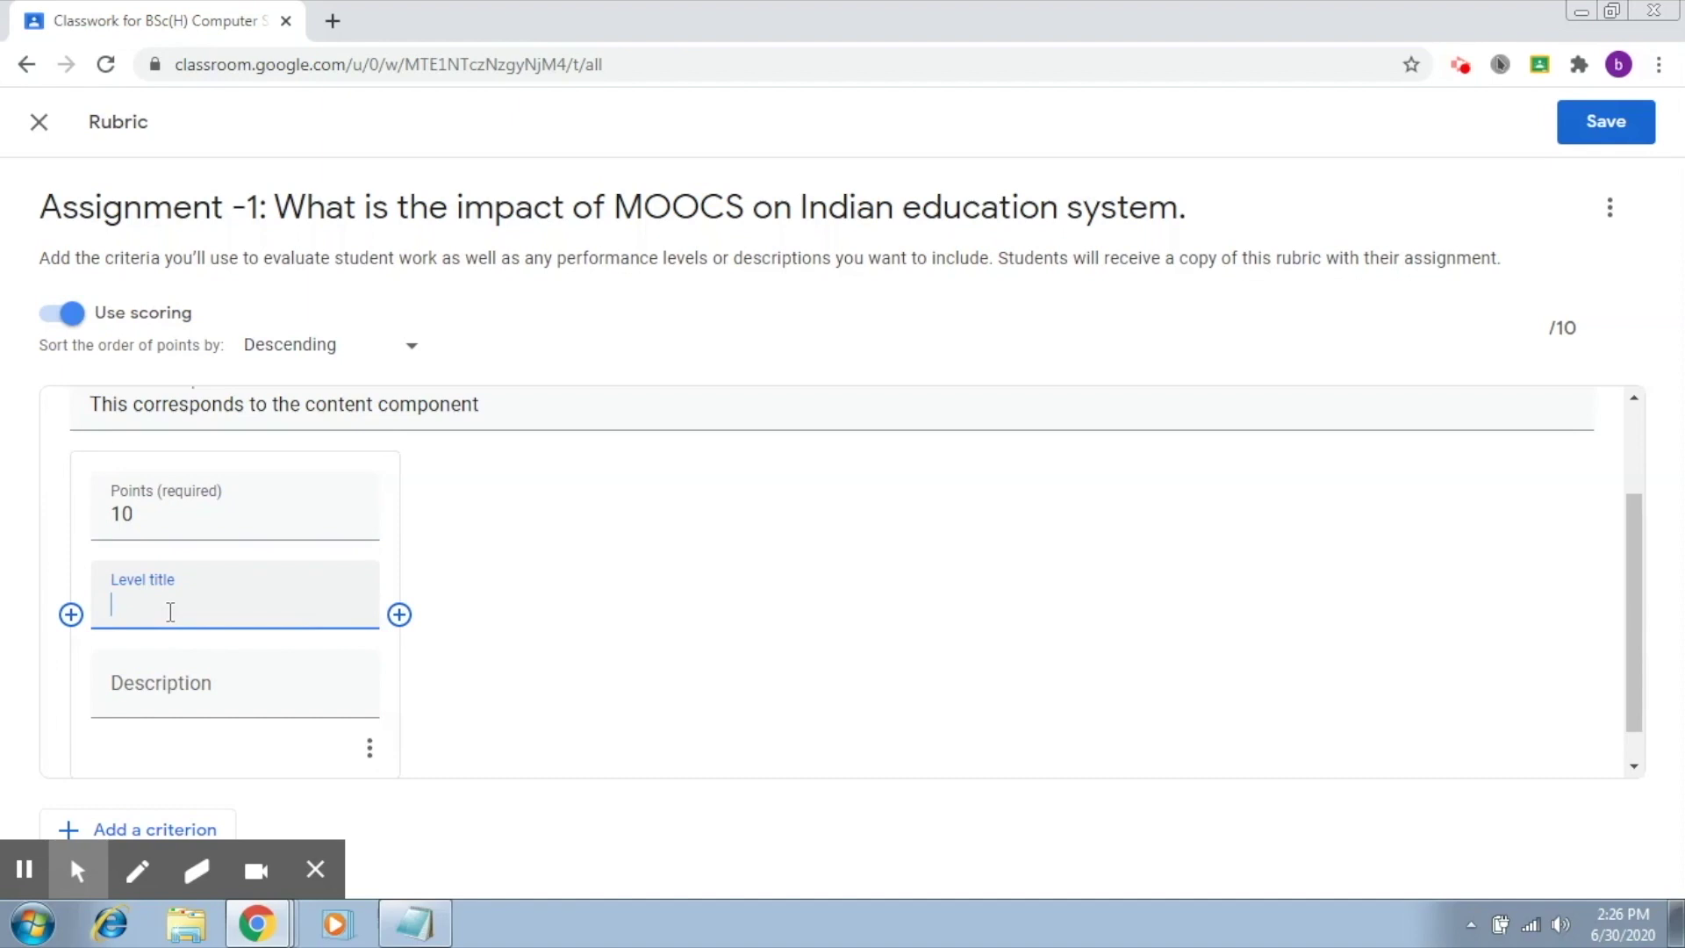
text(Excellent)
- Describe the Excellent level as "The content is up to date and well written. All recent advancements are covered."
click(164, 682)
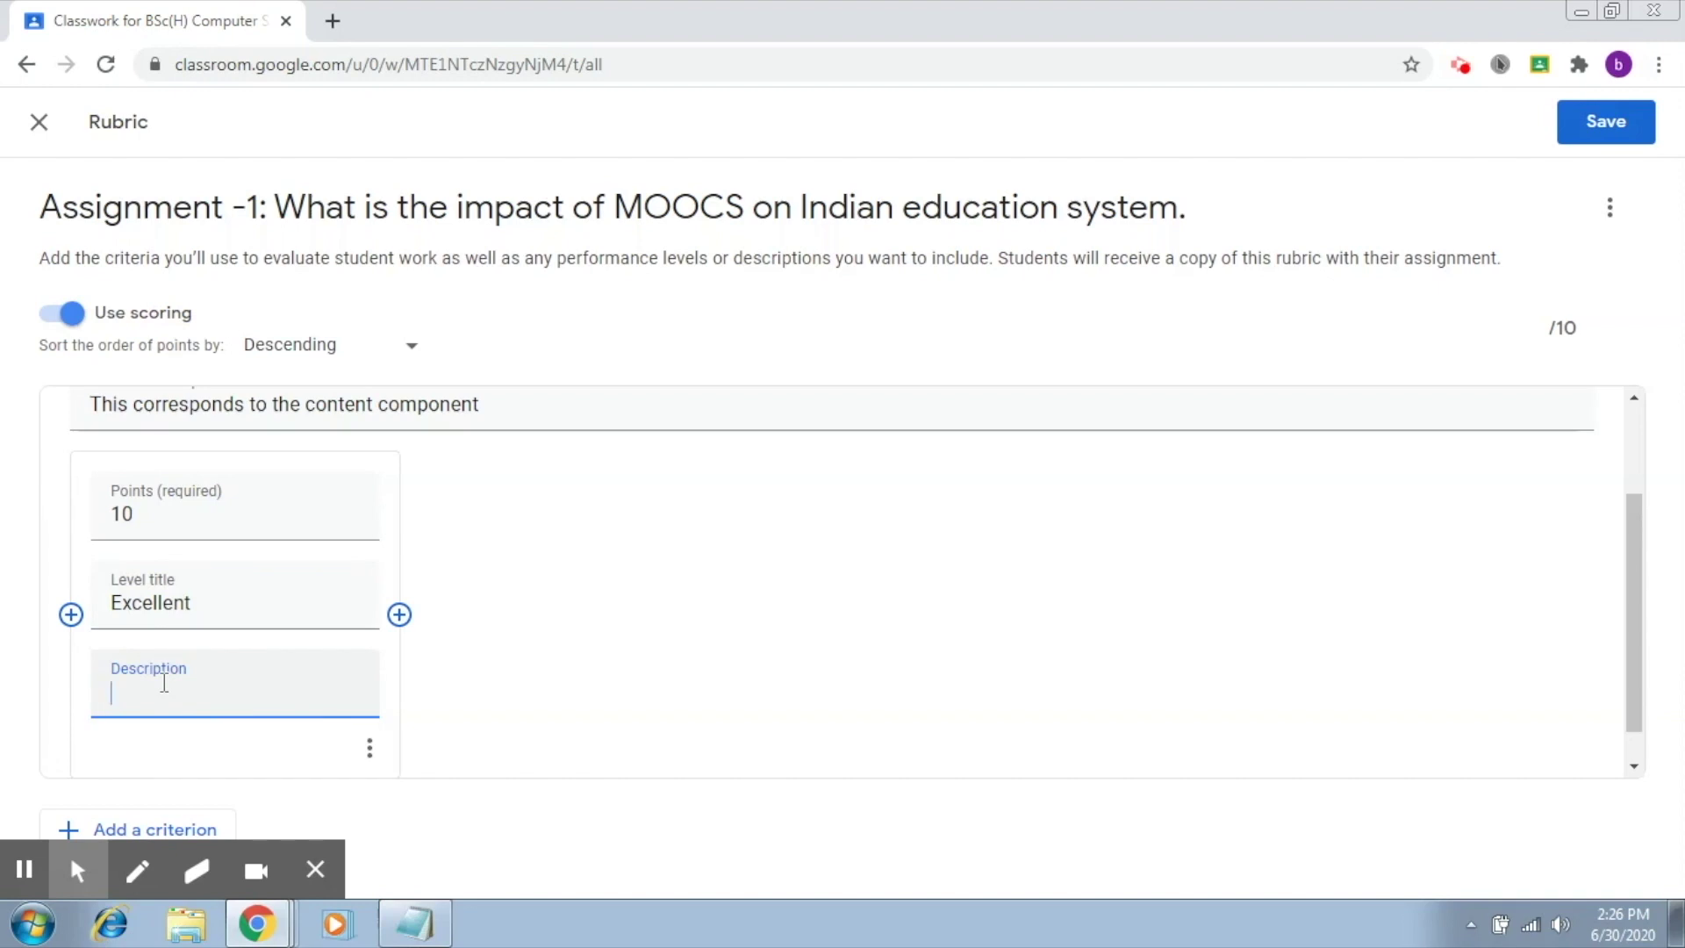
text(The content wa)
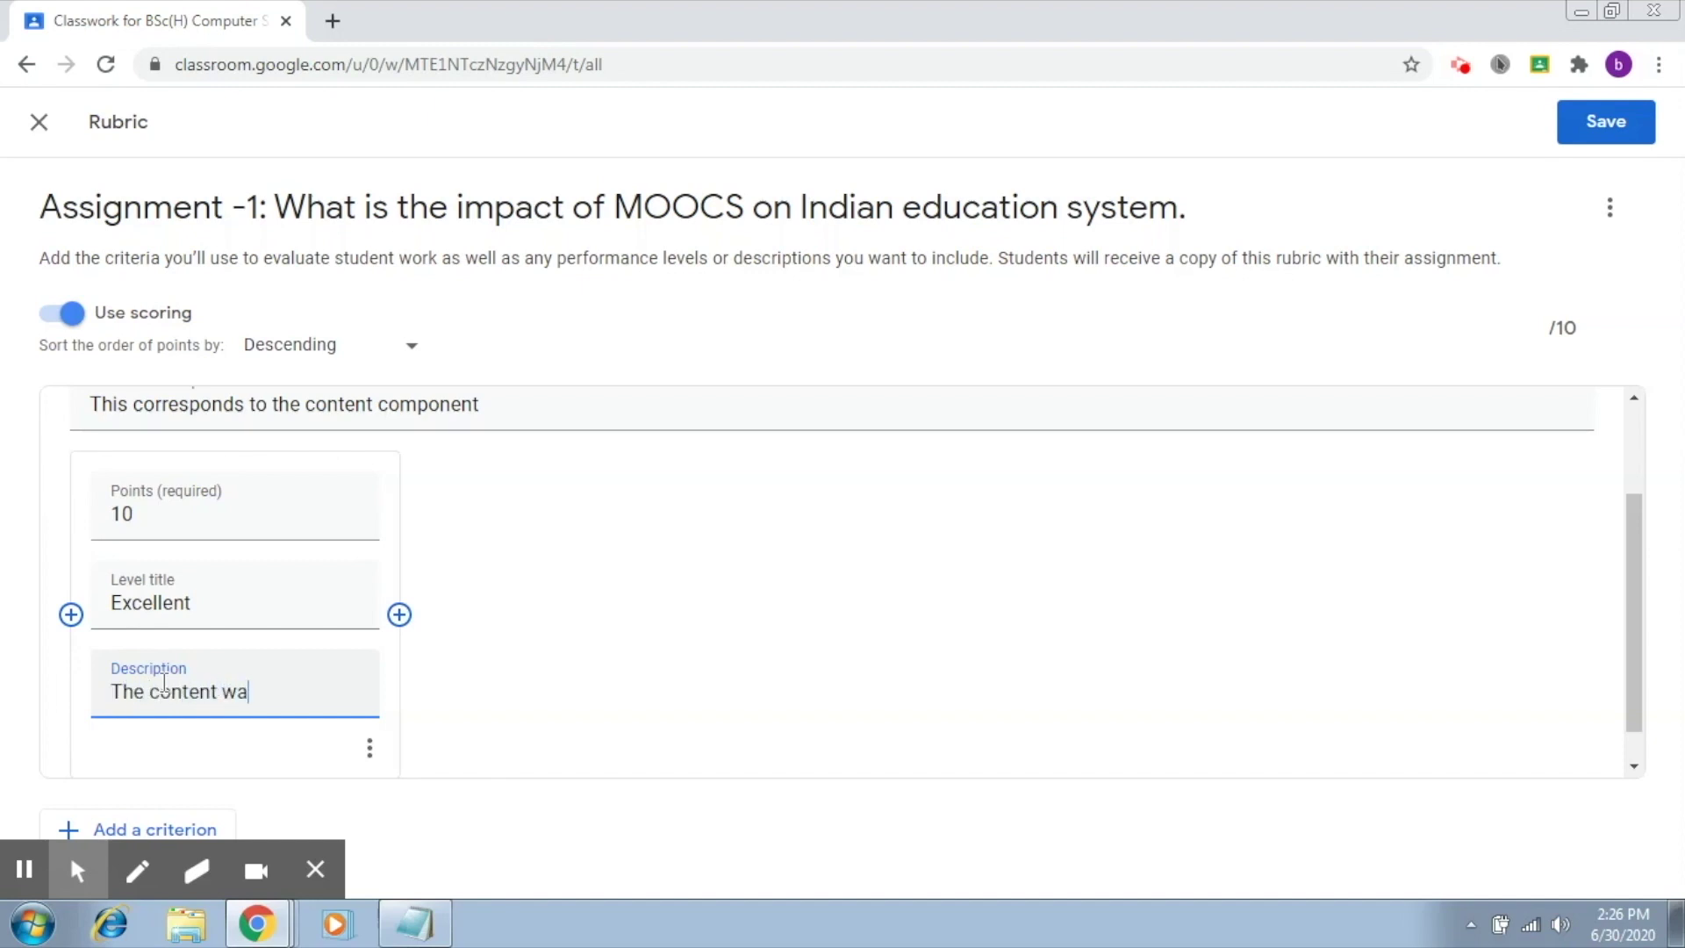
text(s up to date and well written)
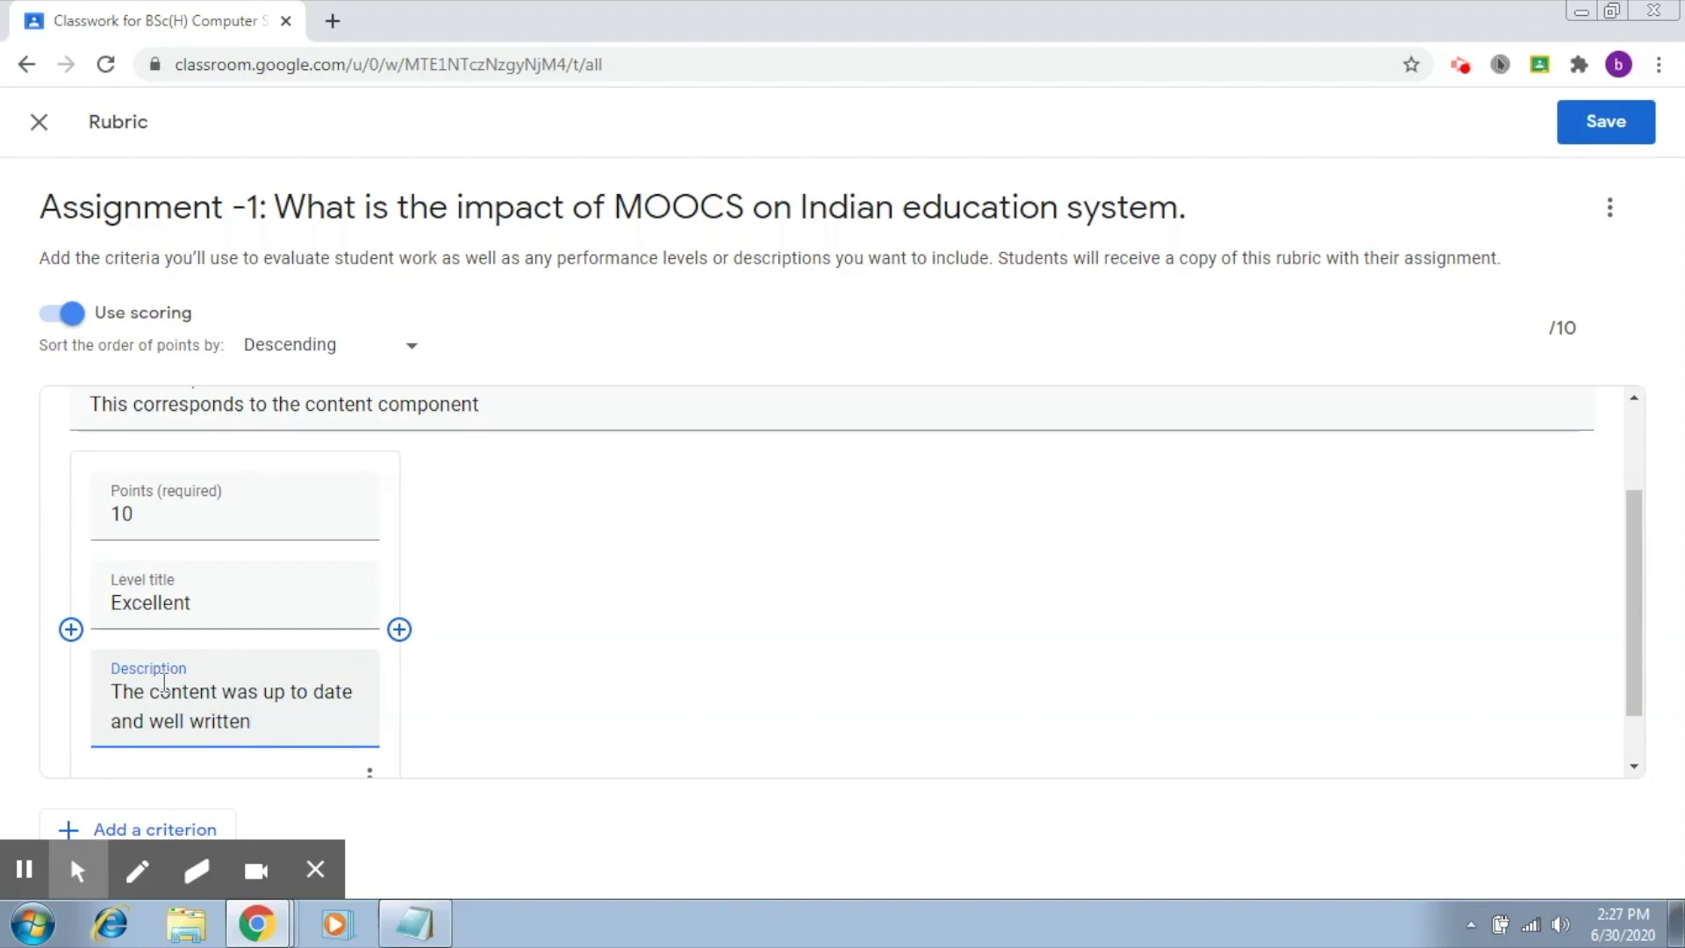
text(. All re)
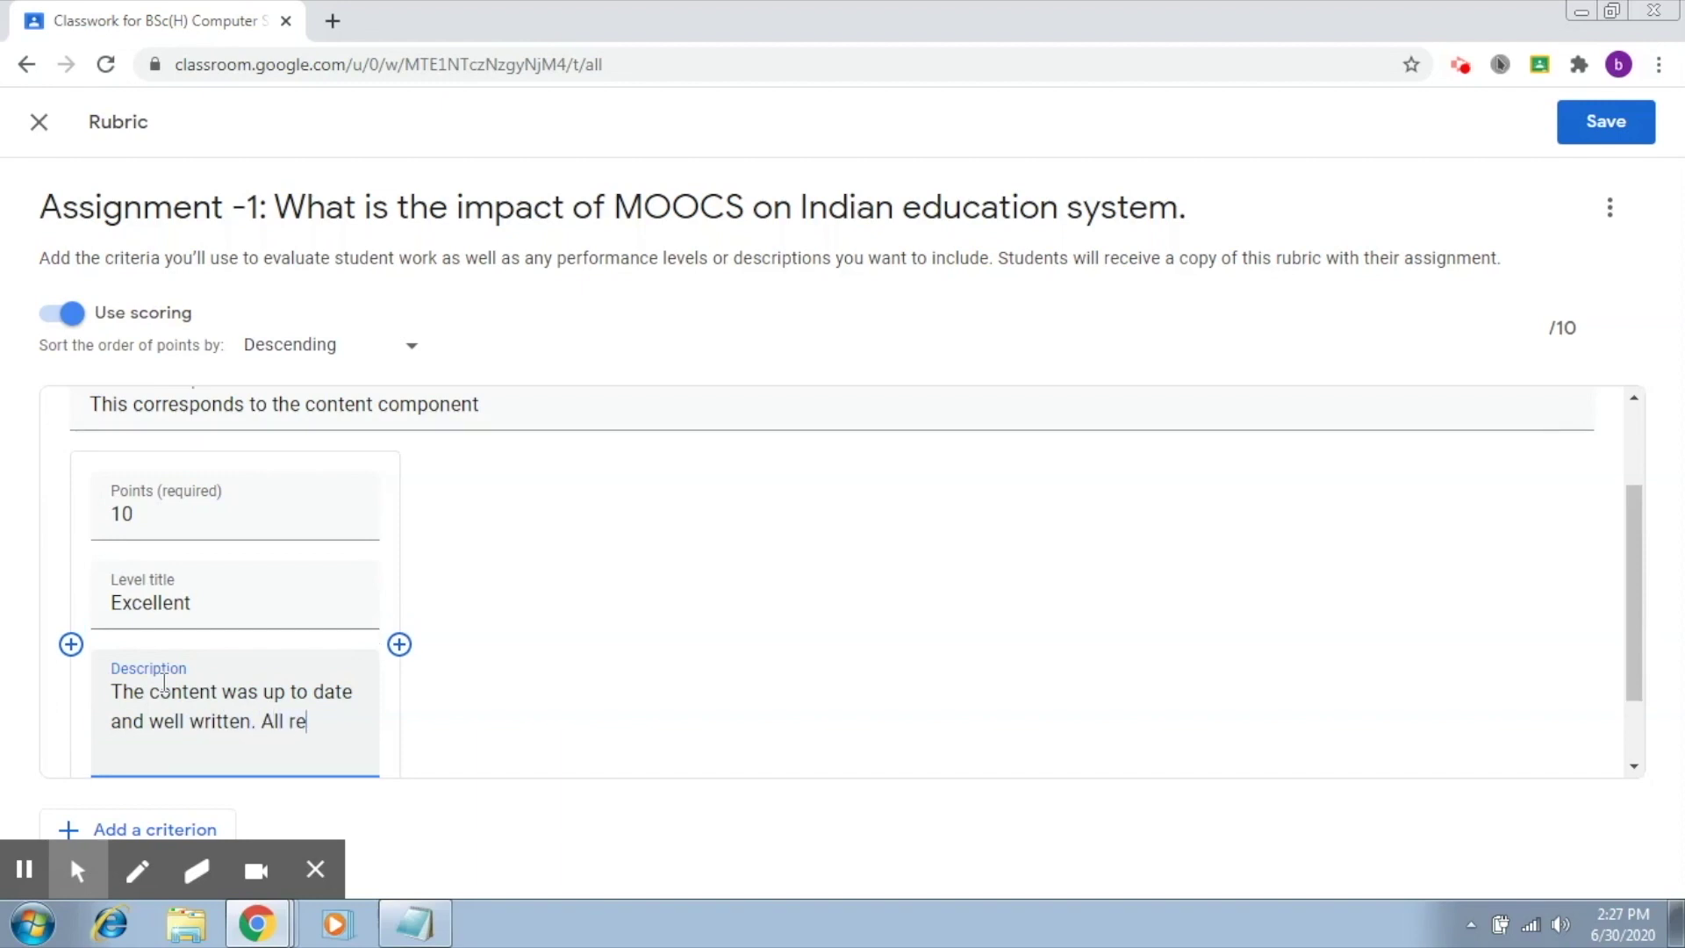
key(BackSpace)
drag(223, 693, 246, 695)
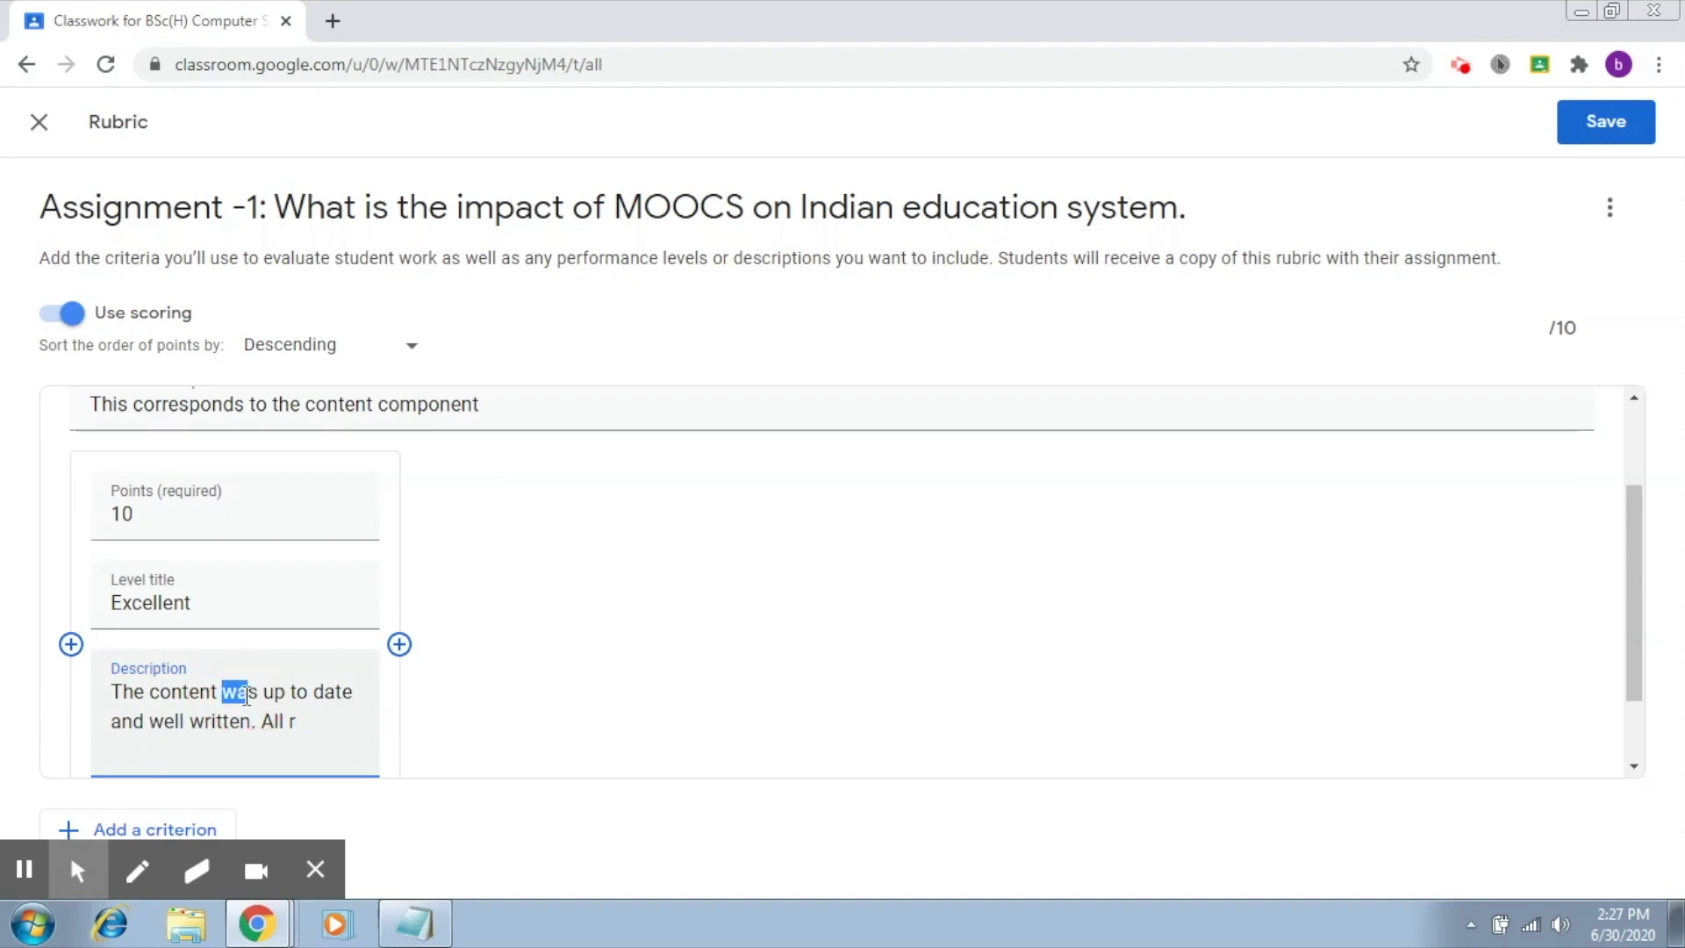
text(i)
click(307, 724)
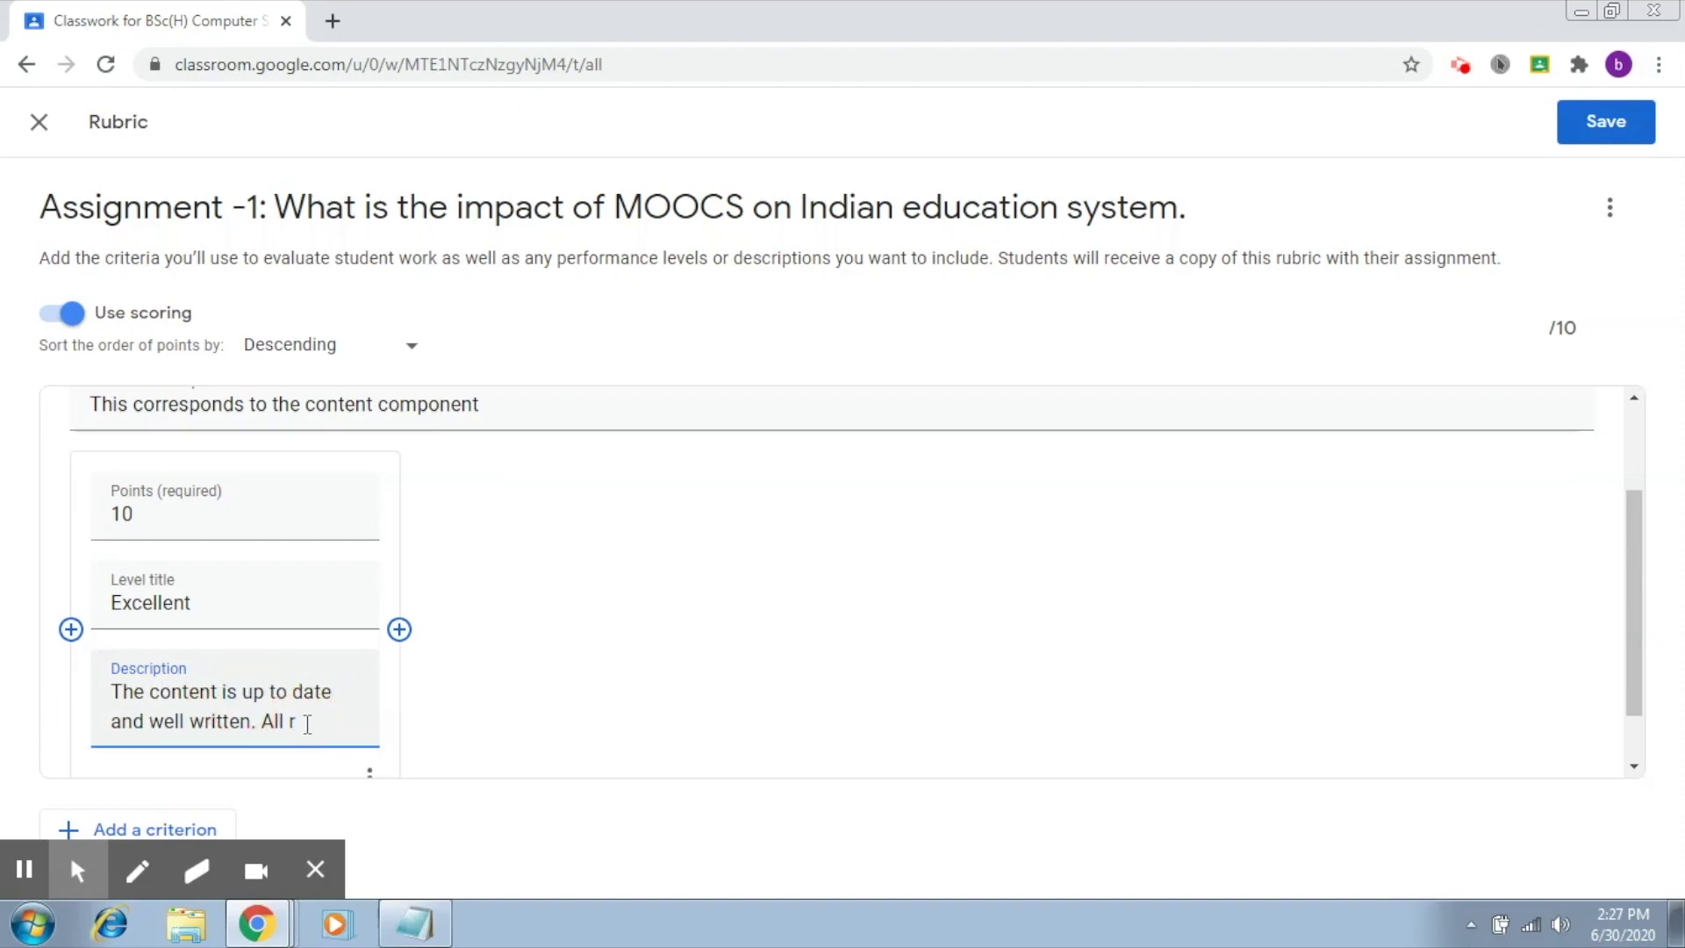
text(ecents a)
key(BackSpace)
key(BackSpace)
key(BackSpace)
text(advanceme)
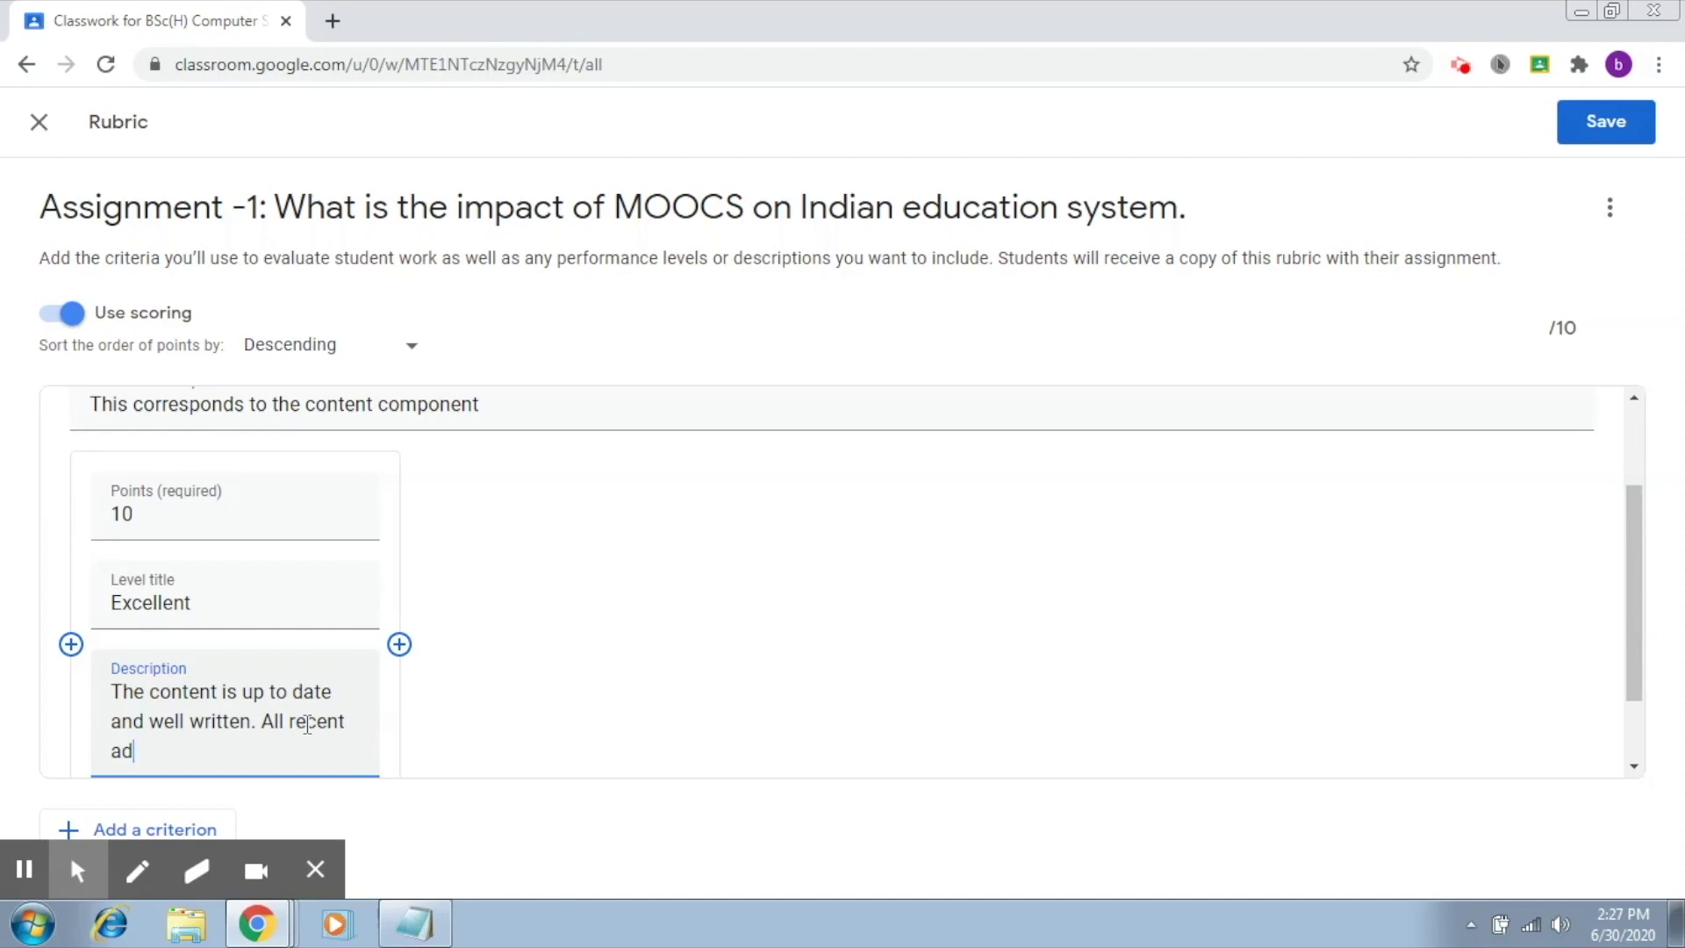
text(n)
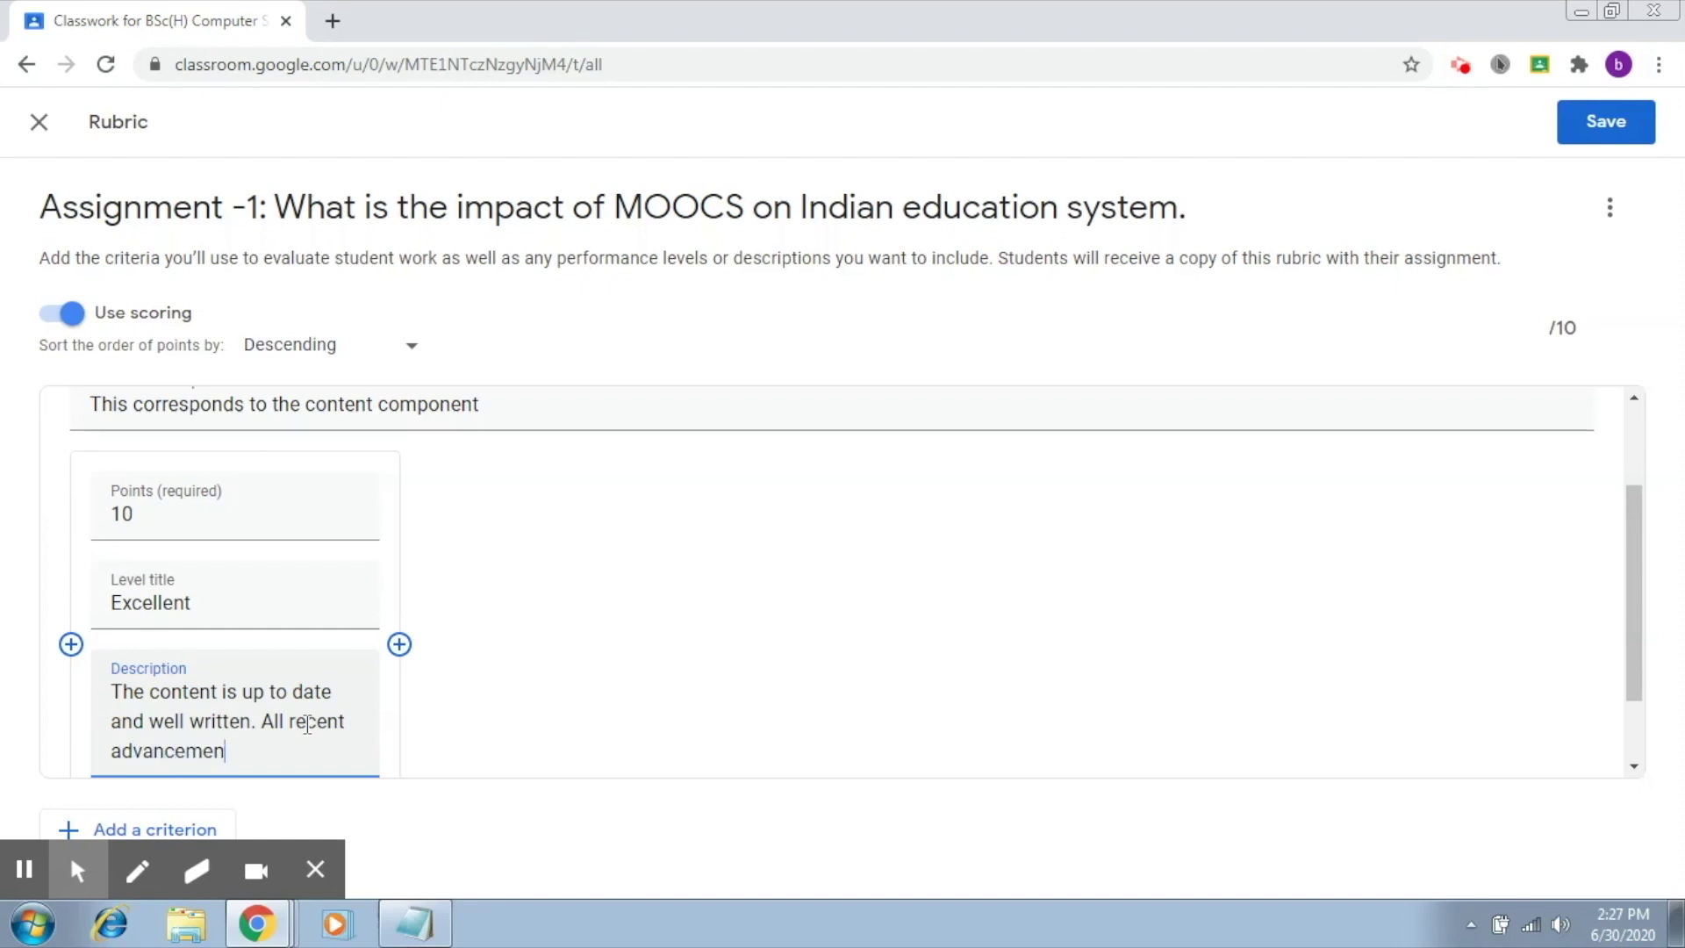
text(ts are cov)
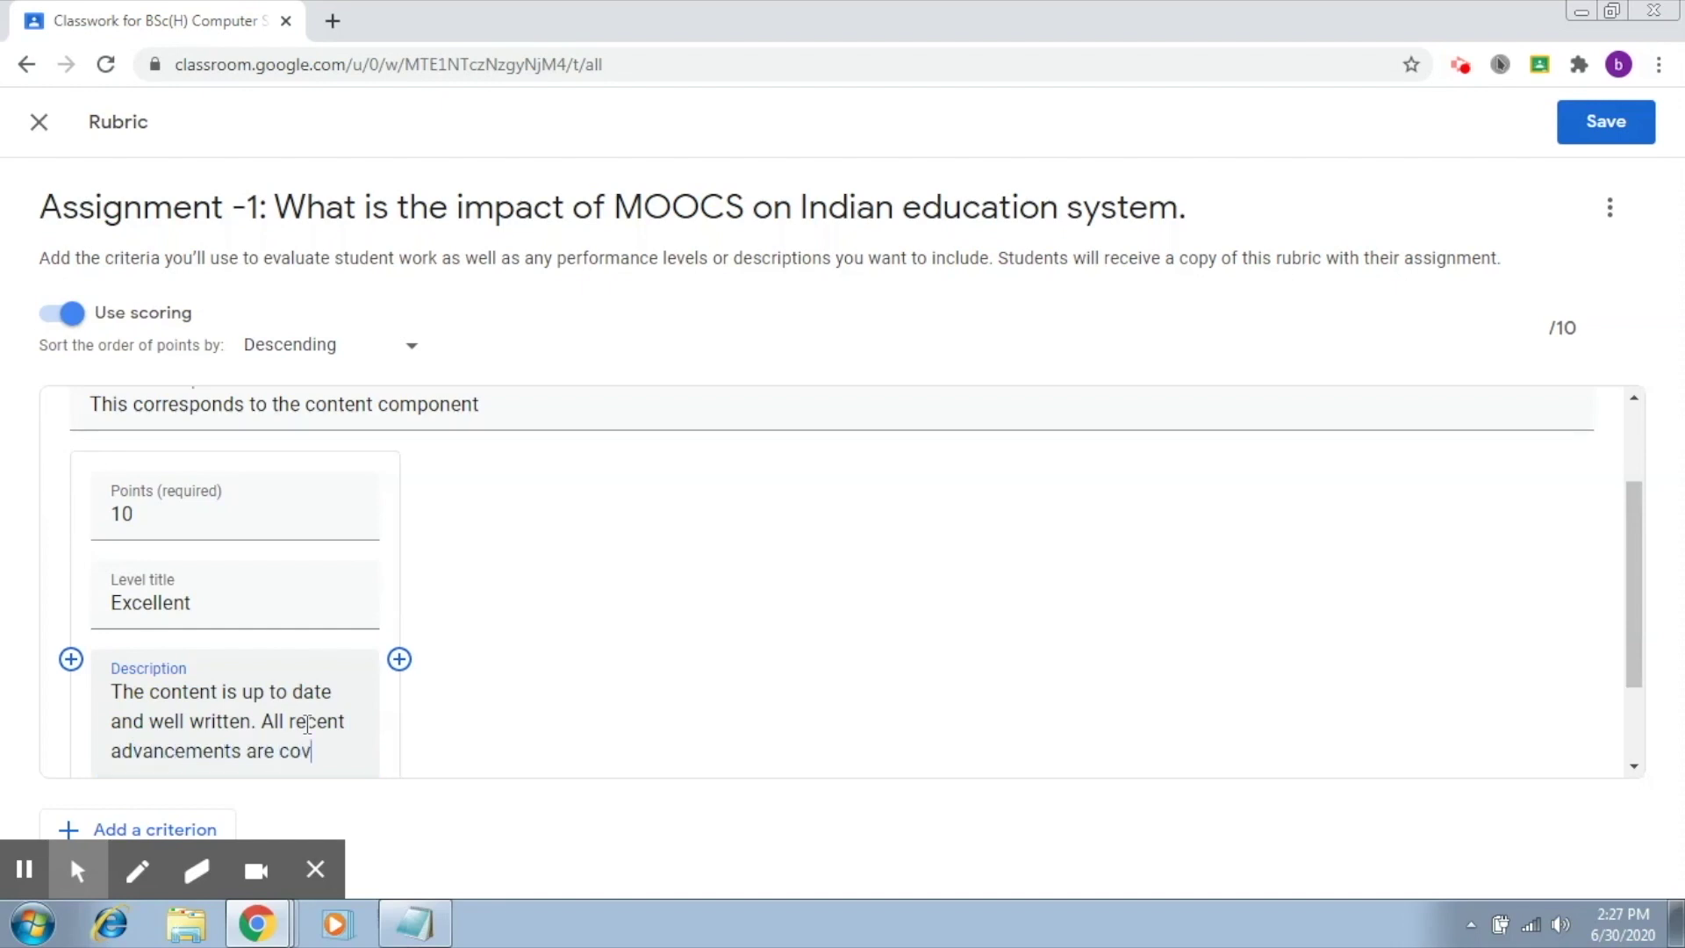
text(ered.)
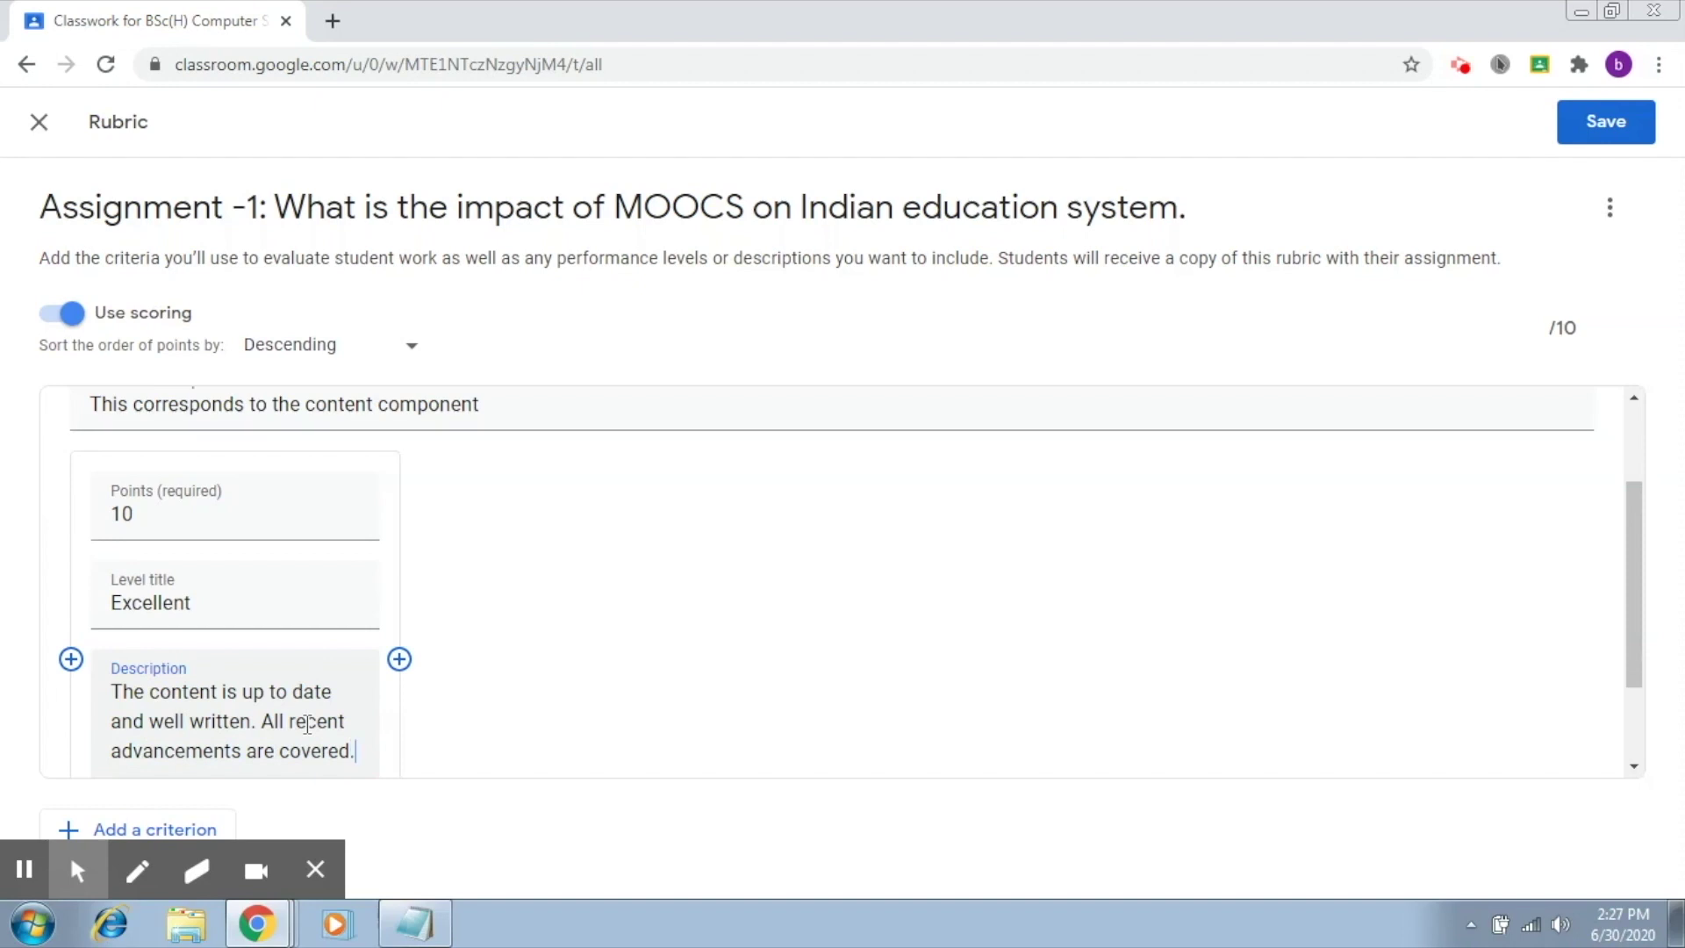
- Add a second level after Excellent, worth 5 points and titled "Moderate"
click(399, 660)
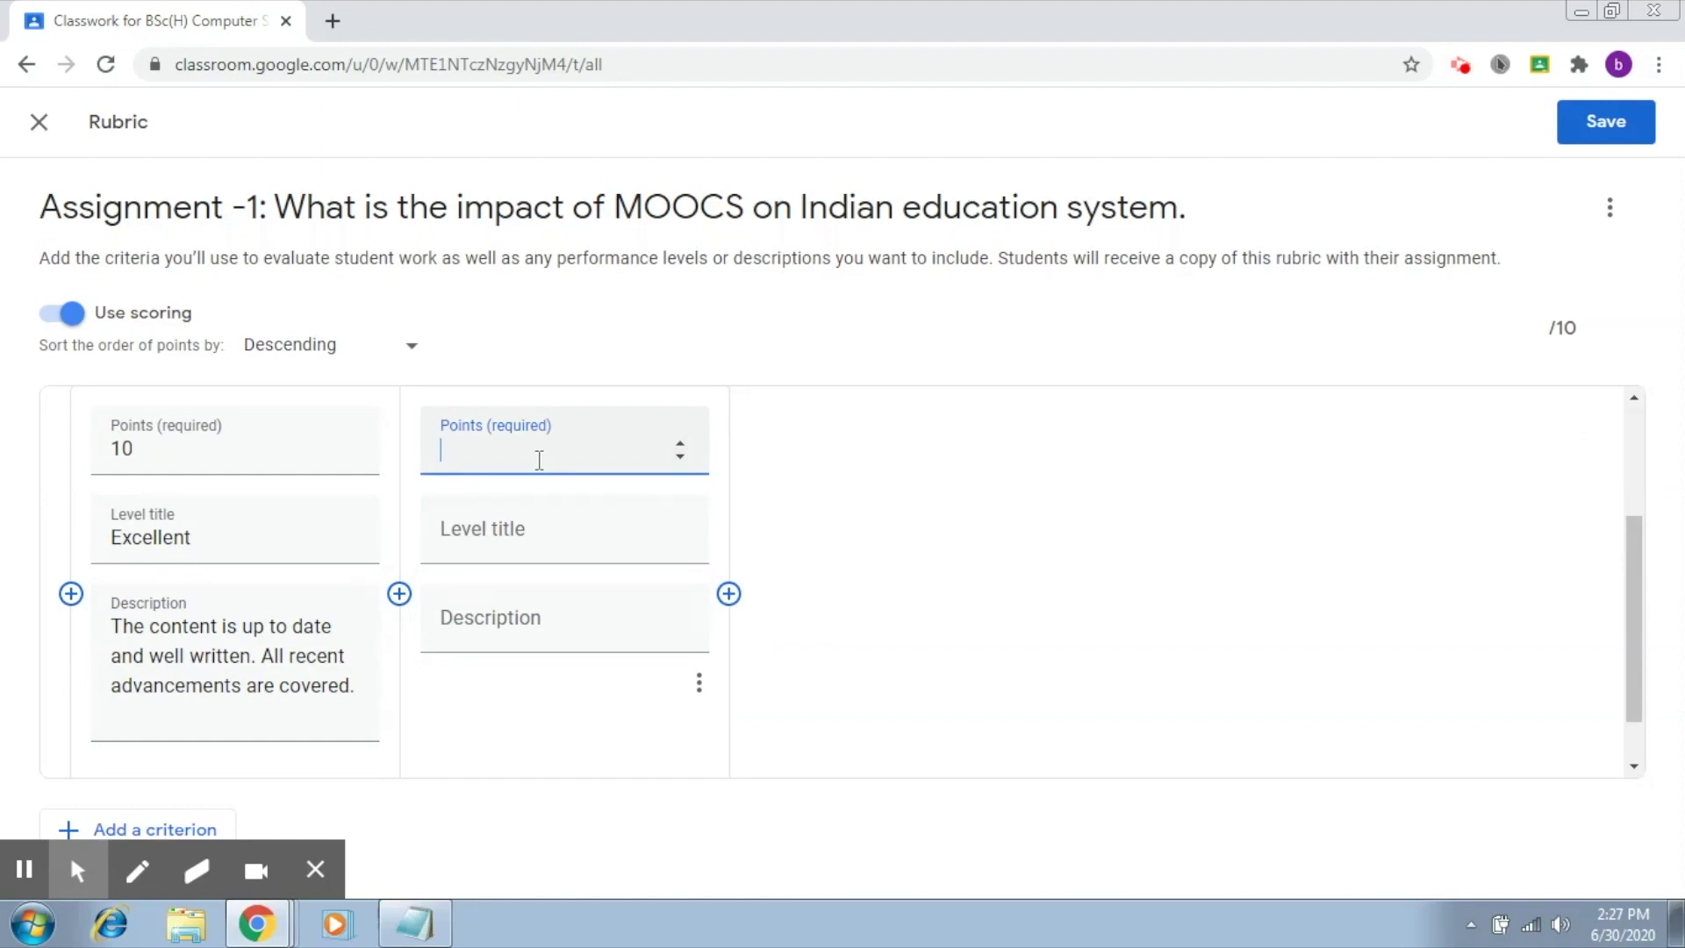
text(5)
click(526, 535)
text(Moderate)
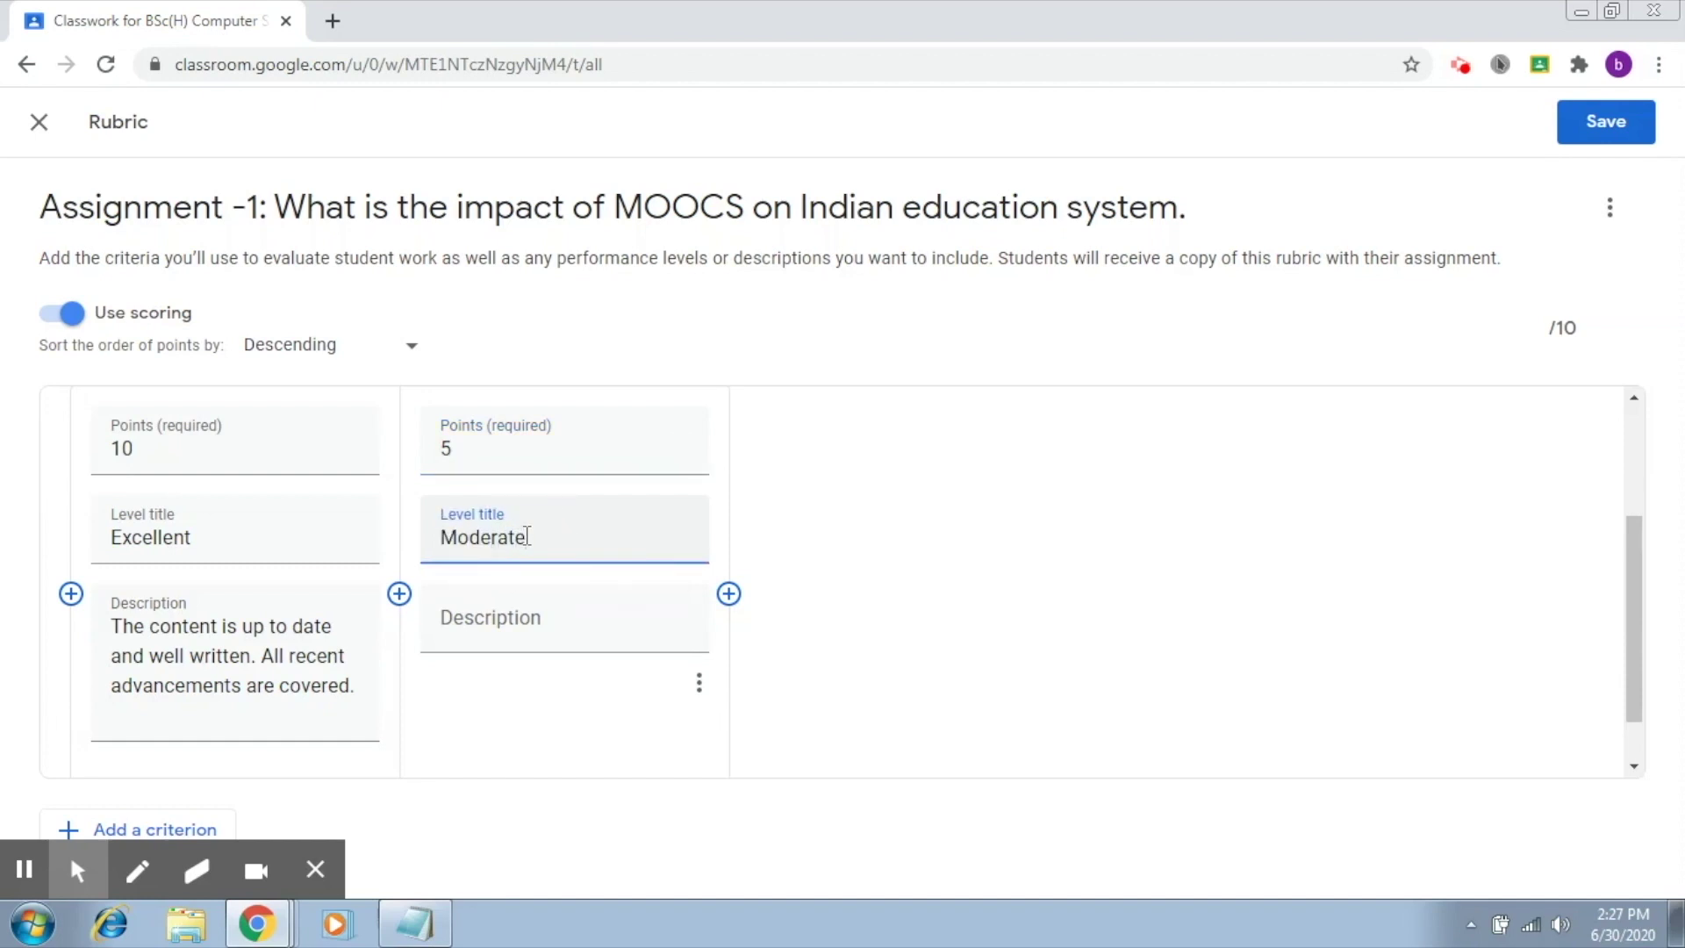
- Describe the Moderate level as "The content is upto date but does not cover latest advancements."
click(500, 625)
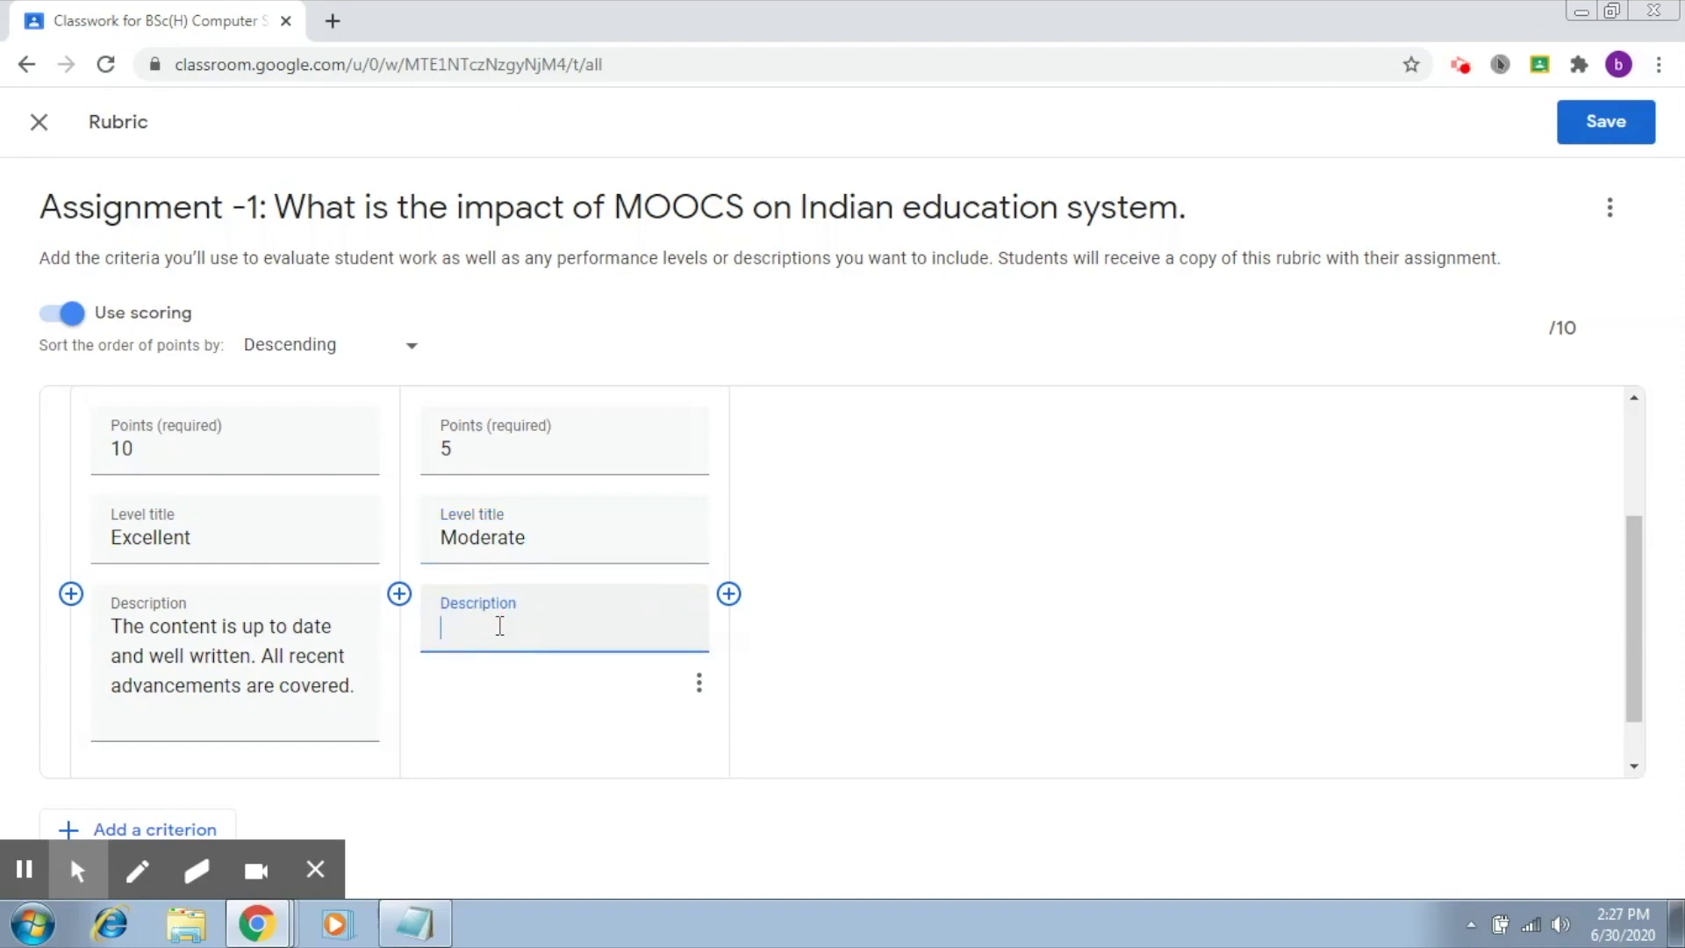
text(The content is upto date )
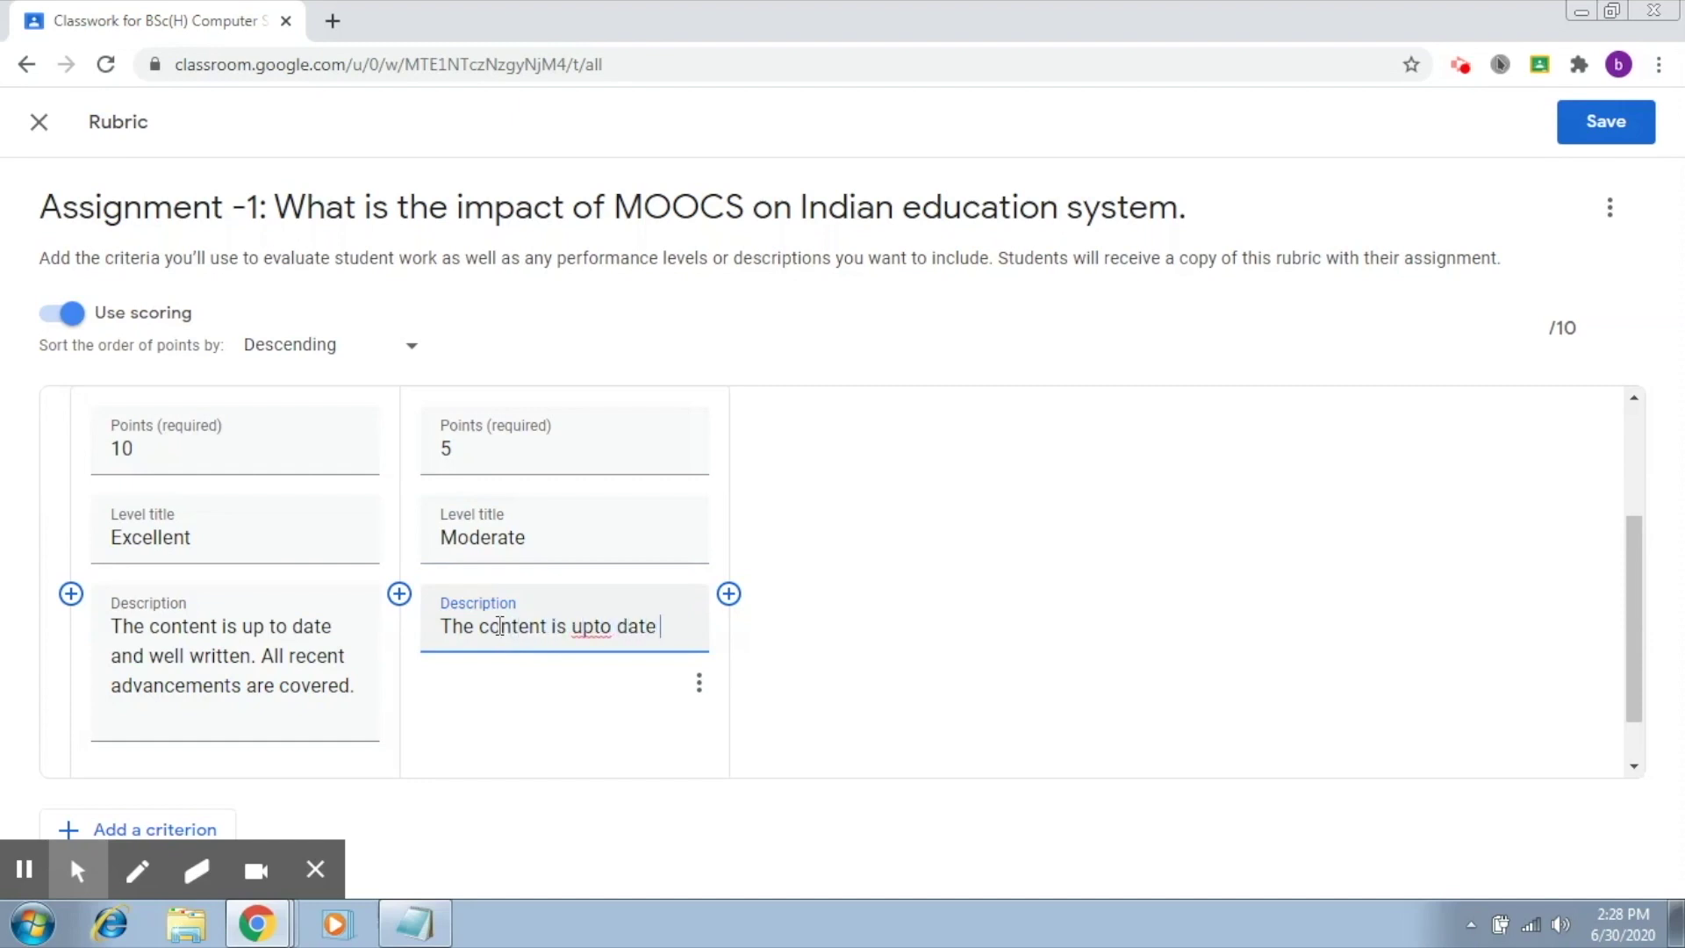
text(bi)
key(BackSpace)
text(ut)
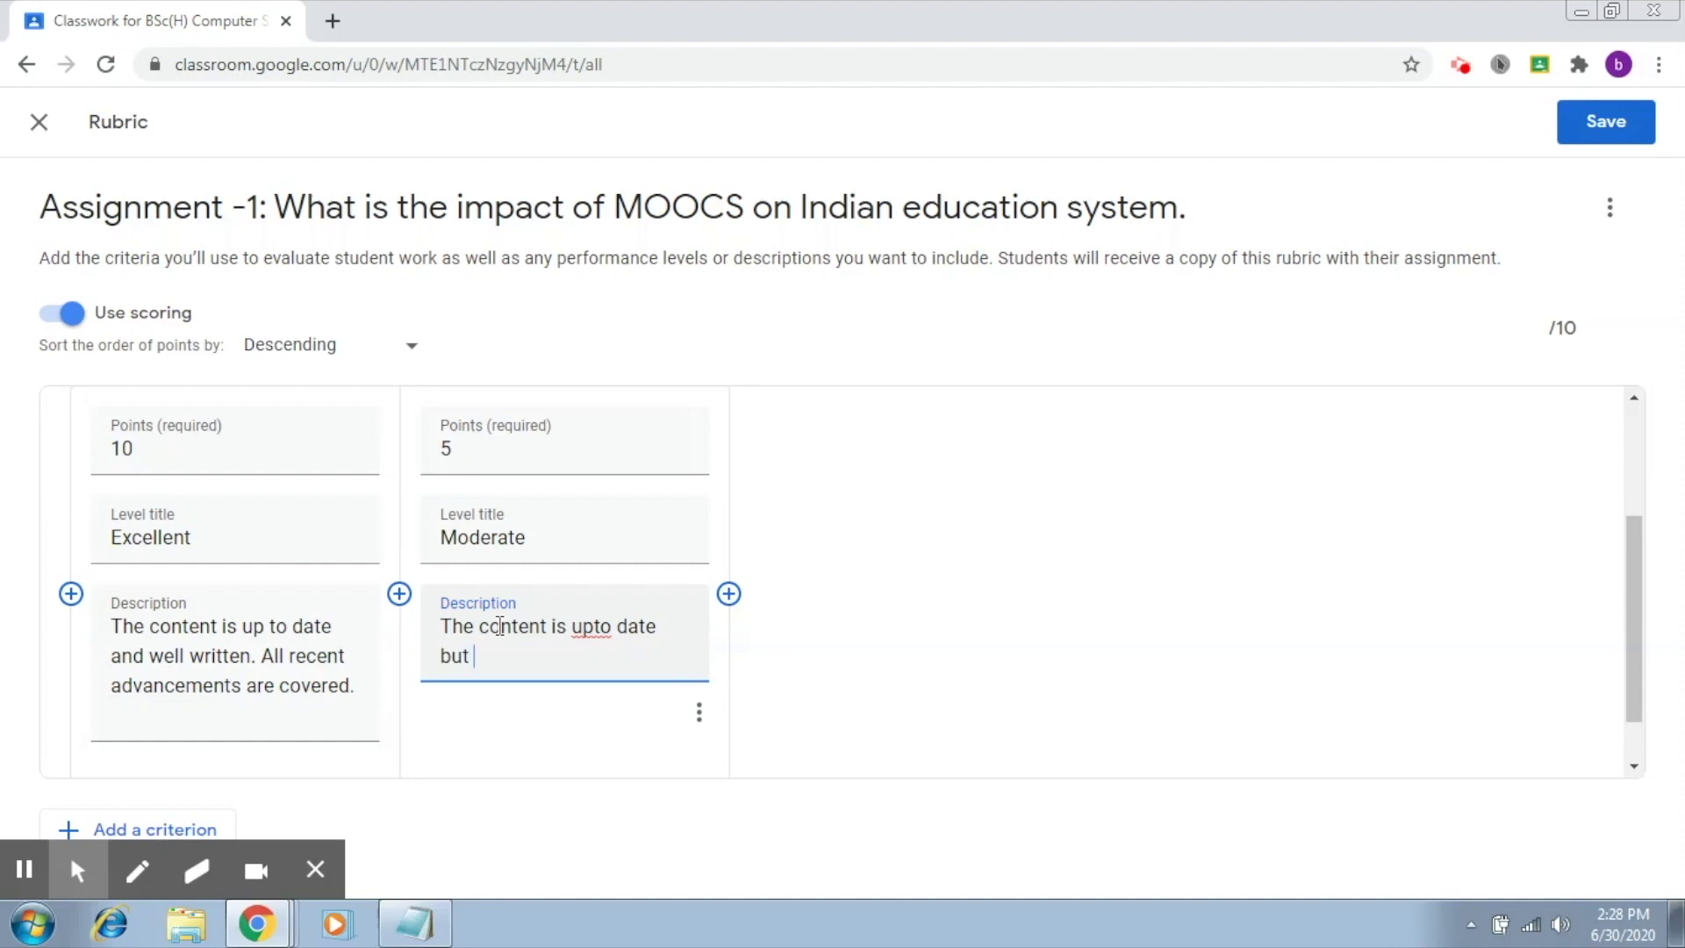
text( does not cove r latest a)
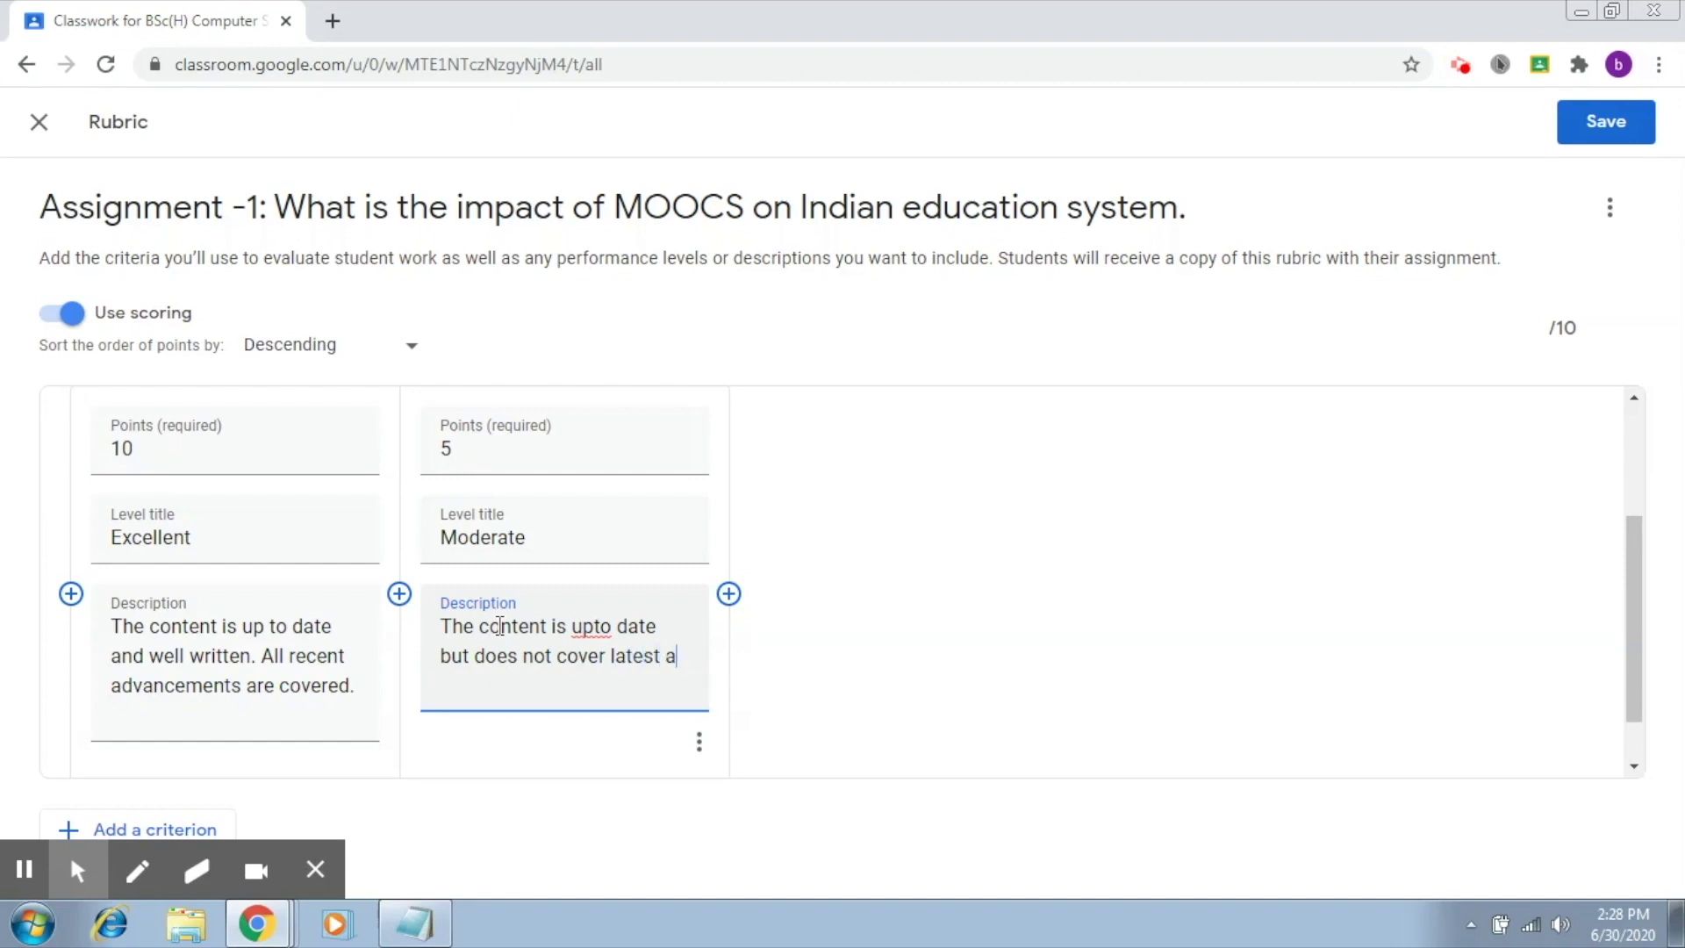
text(dvancements.)
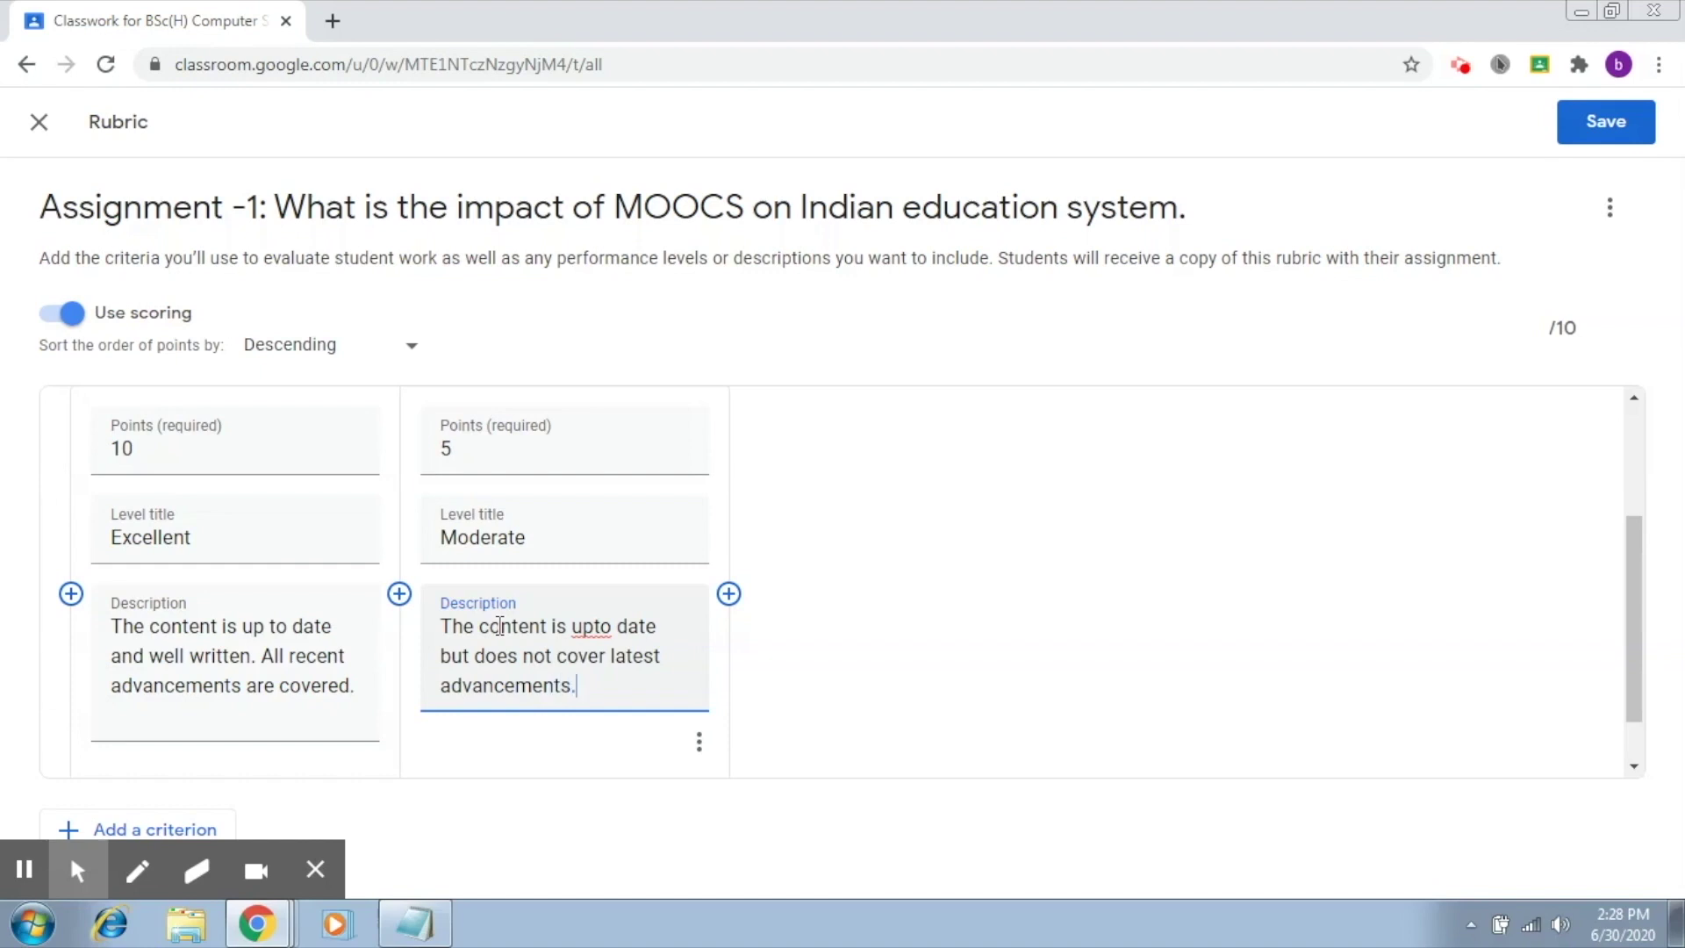
- Add a third level after Moderate, worth 3 points and titled "Below average"
click(728, 593)
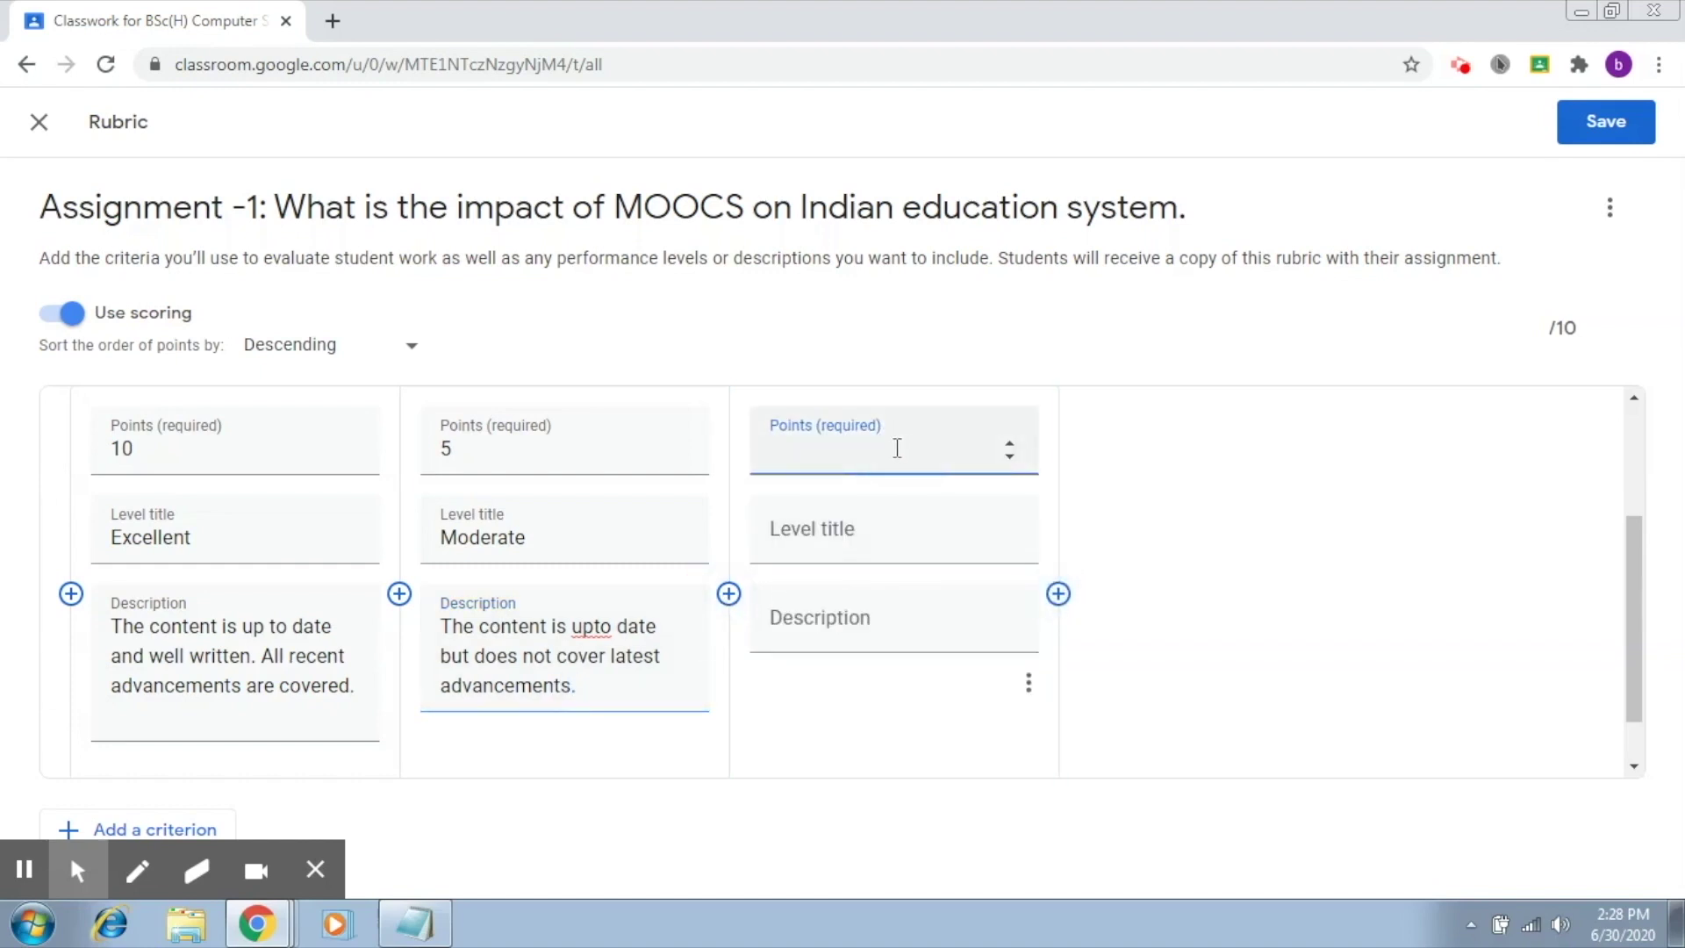
text(3)
click(816, 530)
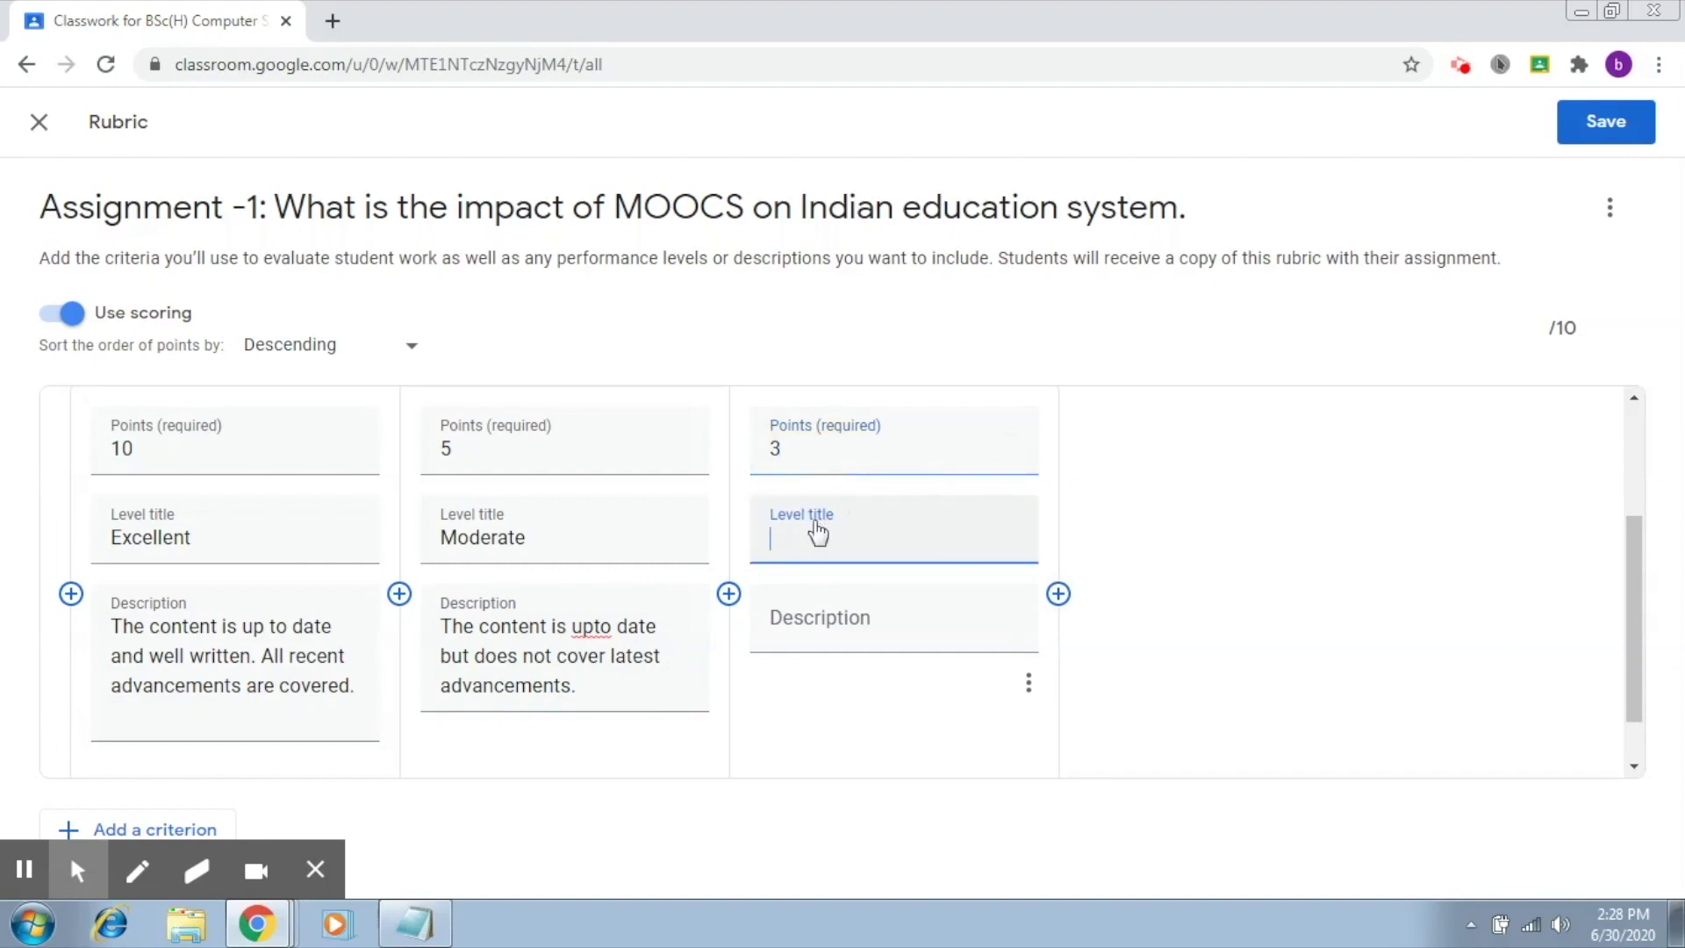
text(Below average)
- Describe the Below average level as "The content is not well written and does not really highlight the role of MOOCs in the education system properly."
text(T)
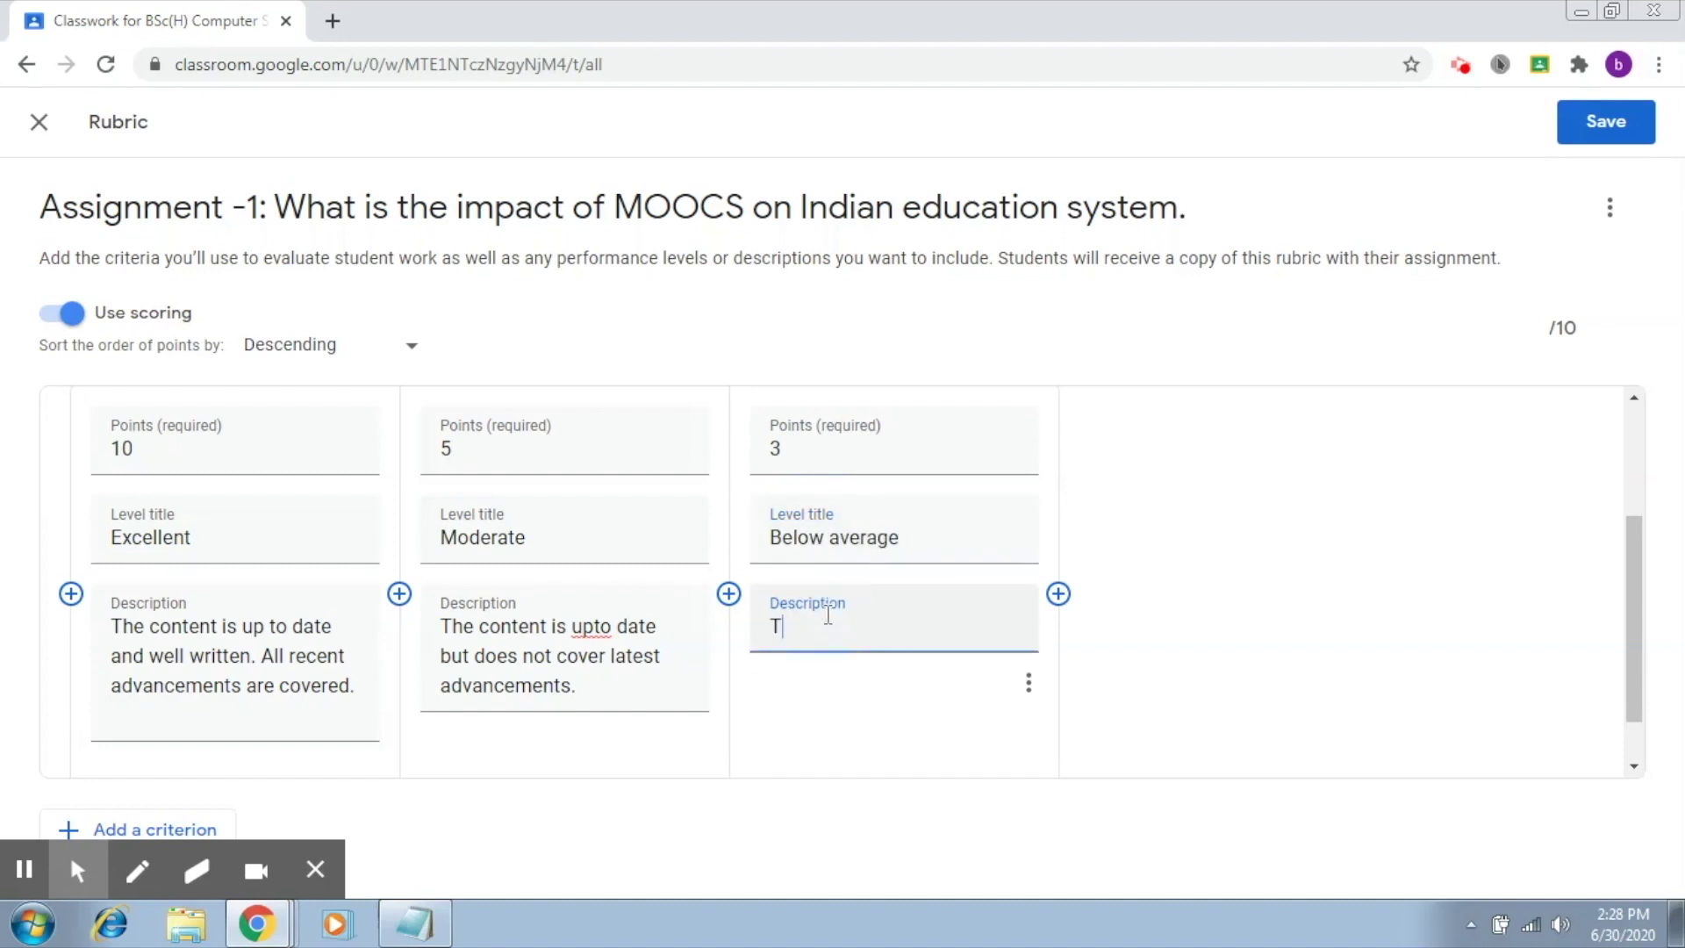
text(he content is not well write)
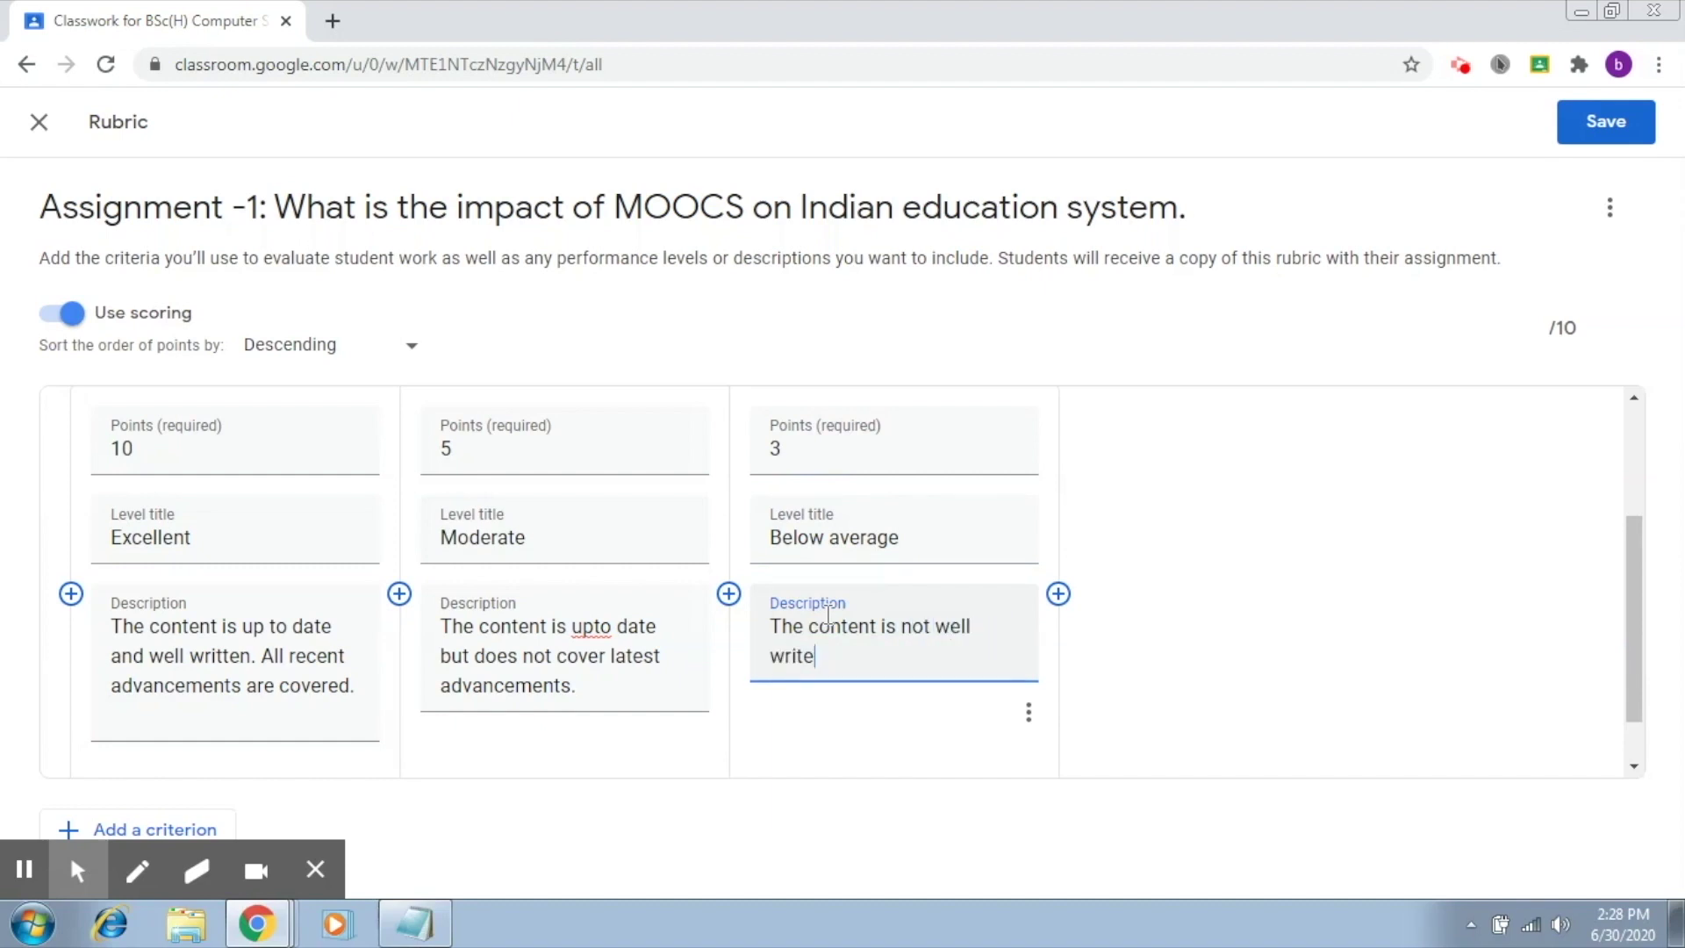
text(ten and )
text(does n)
text(ot reall)
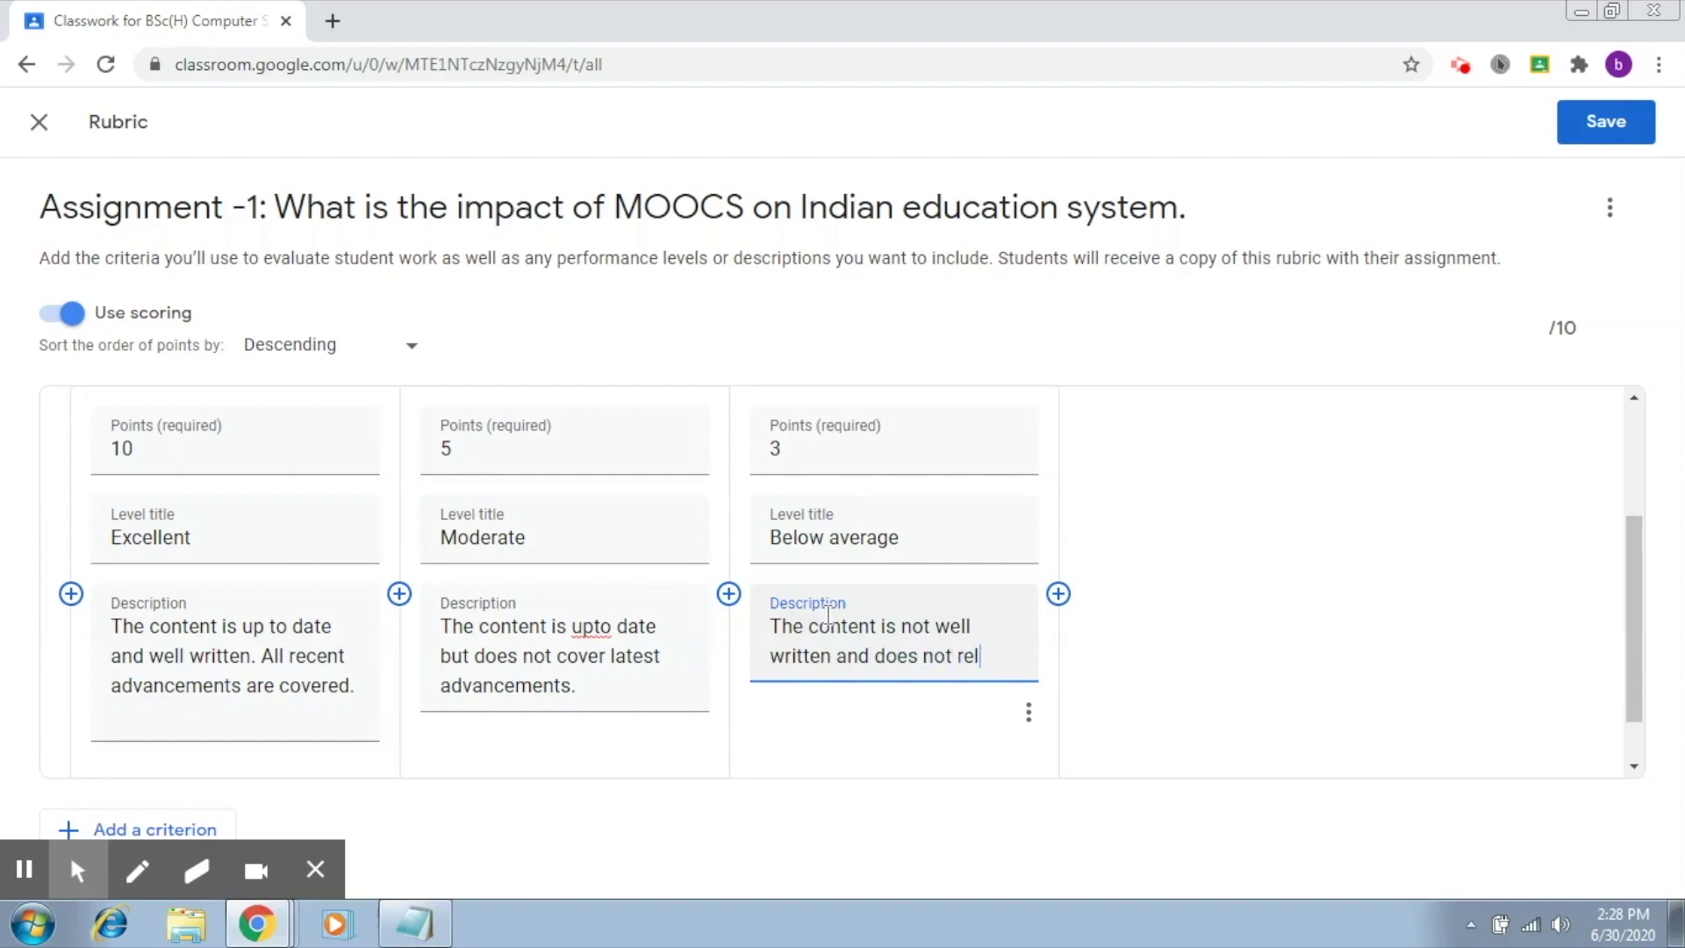
text(y highlig)
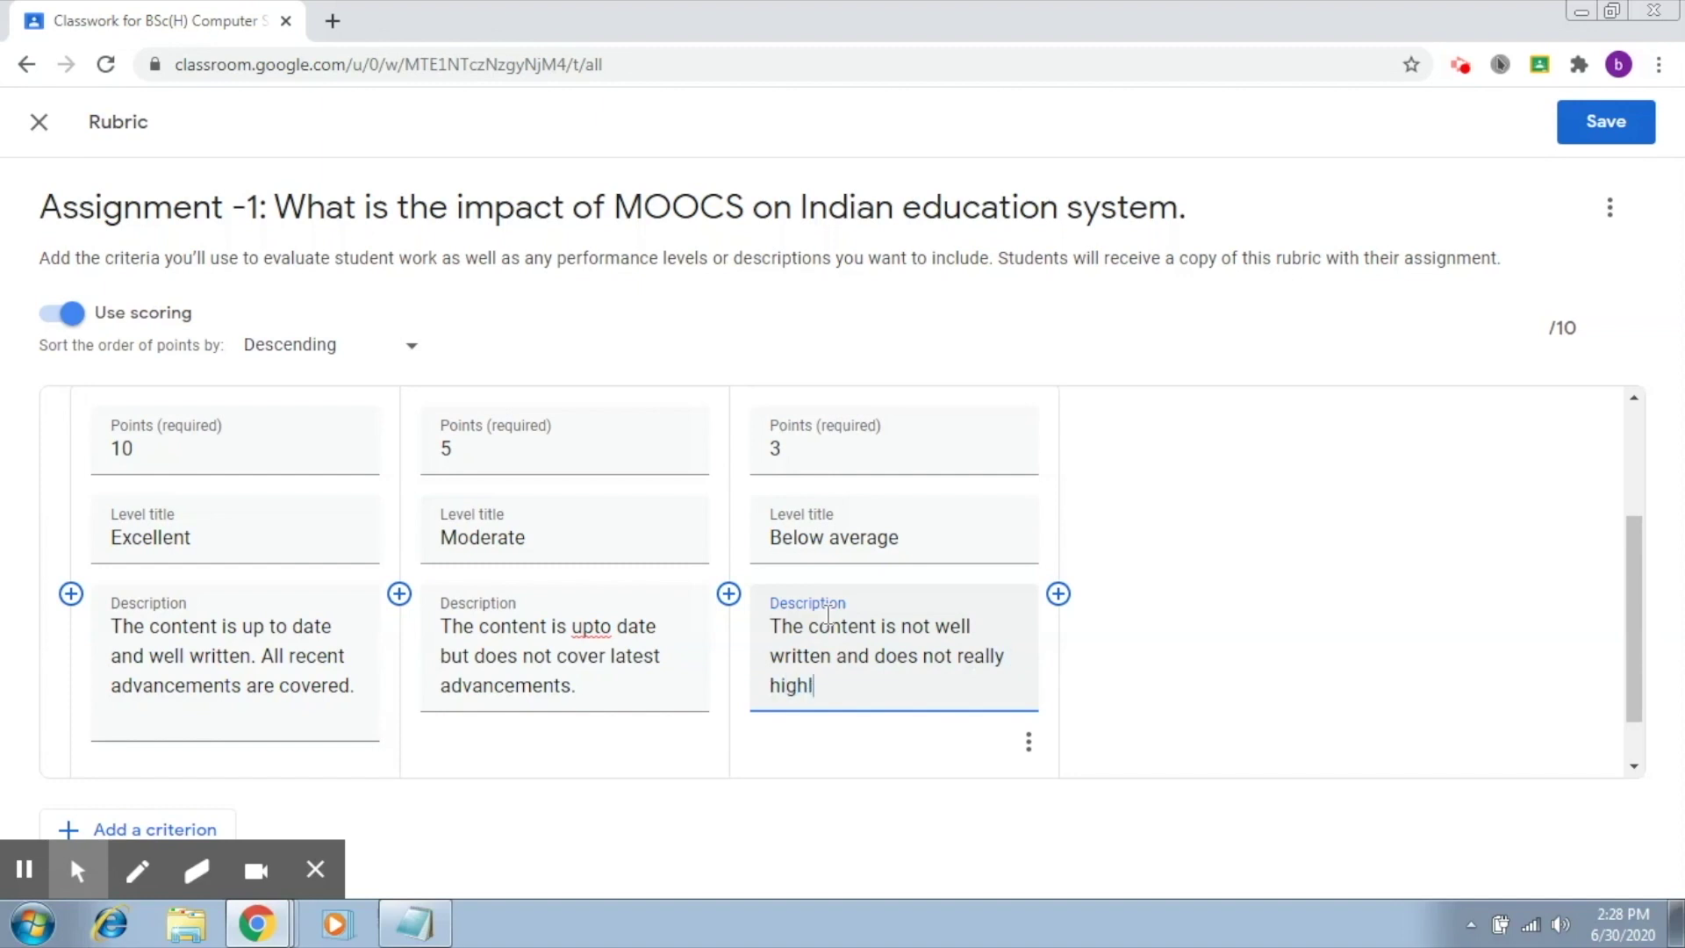
text(ht the role of MOOCs in)
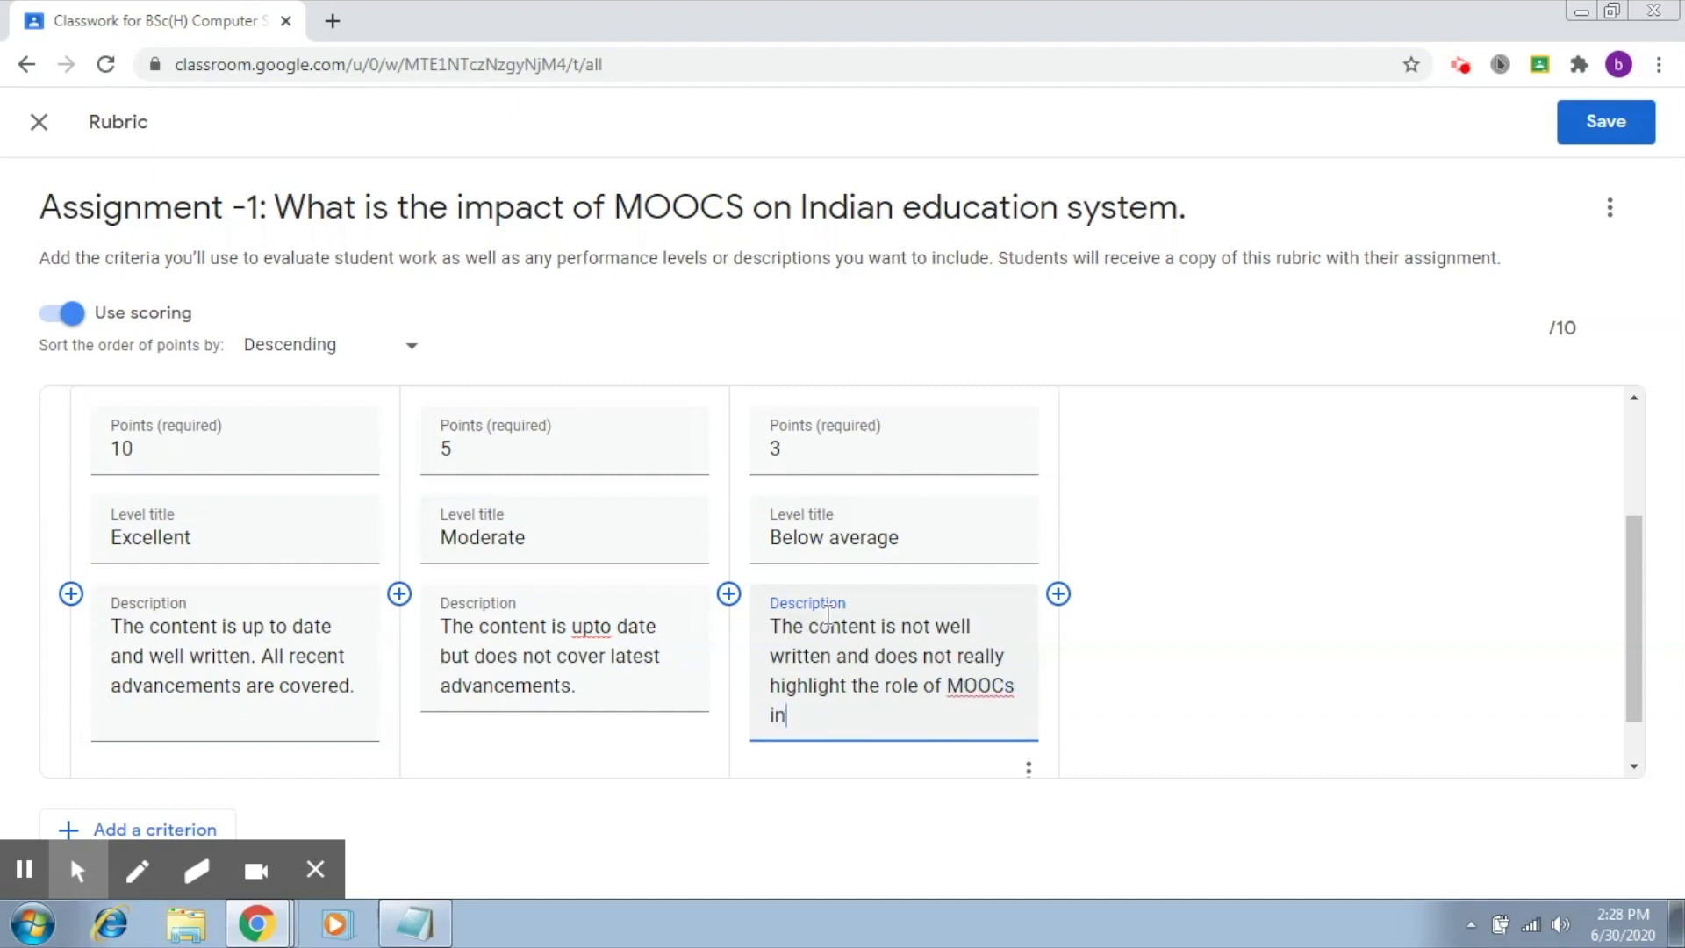
text( the education so)
key(BackSpace)
text(ystem pr)
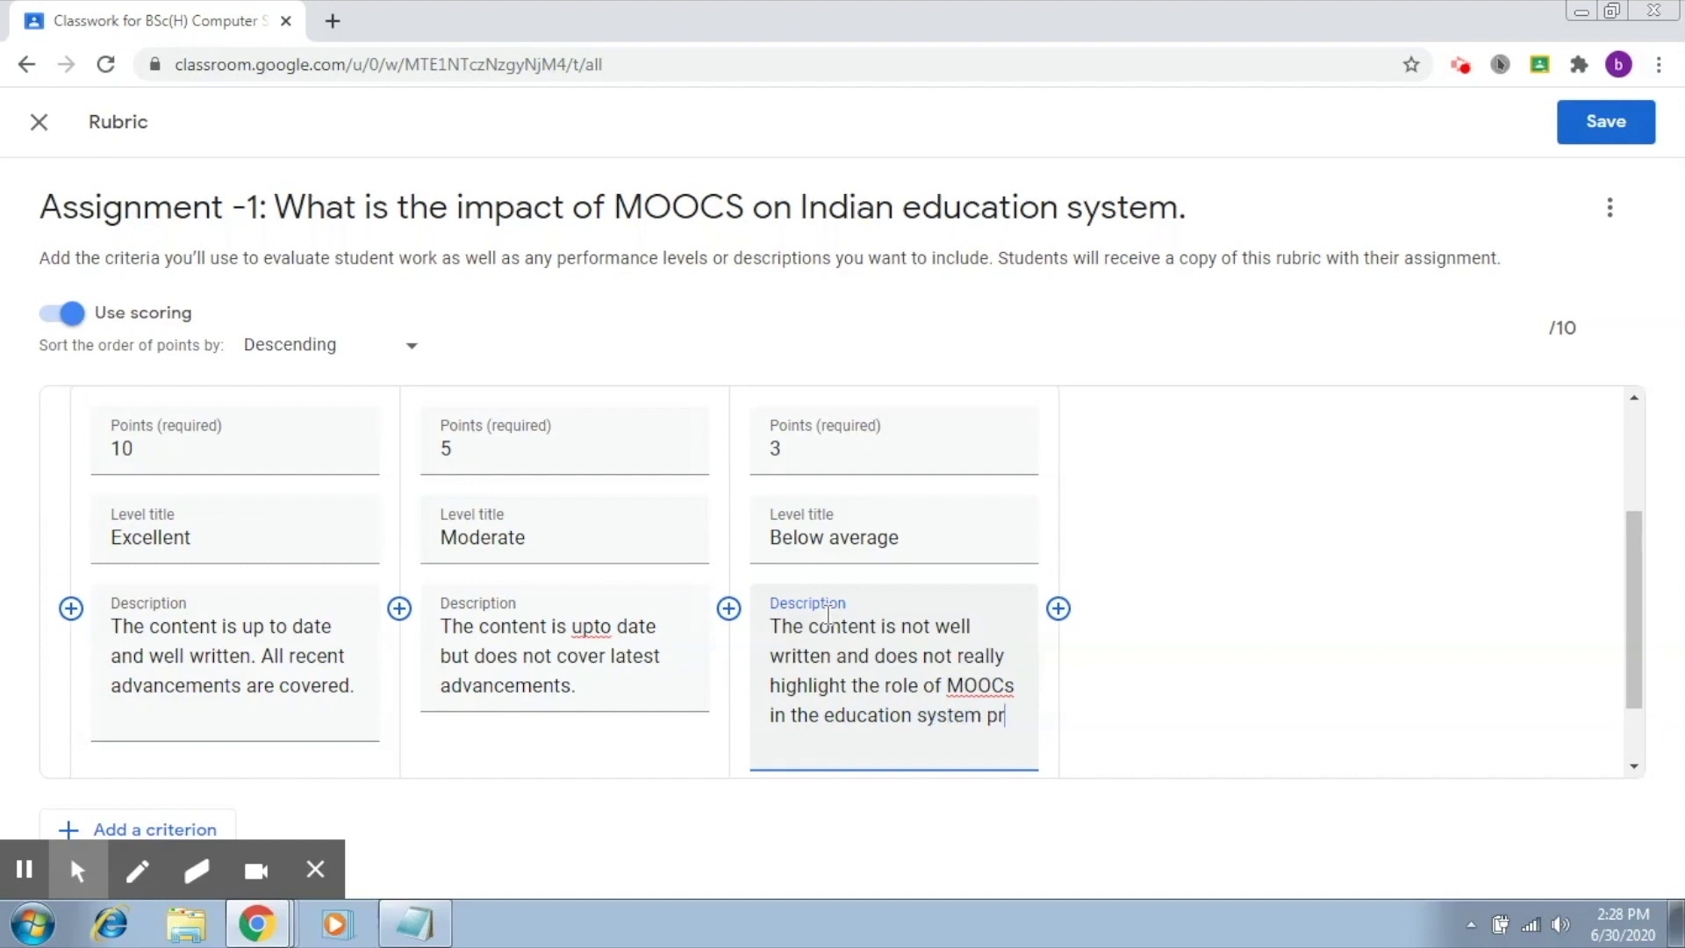
text(operly.)
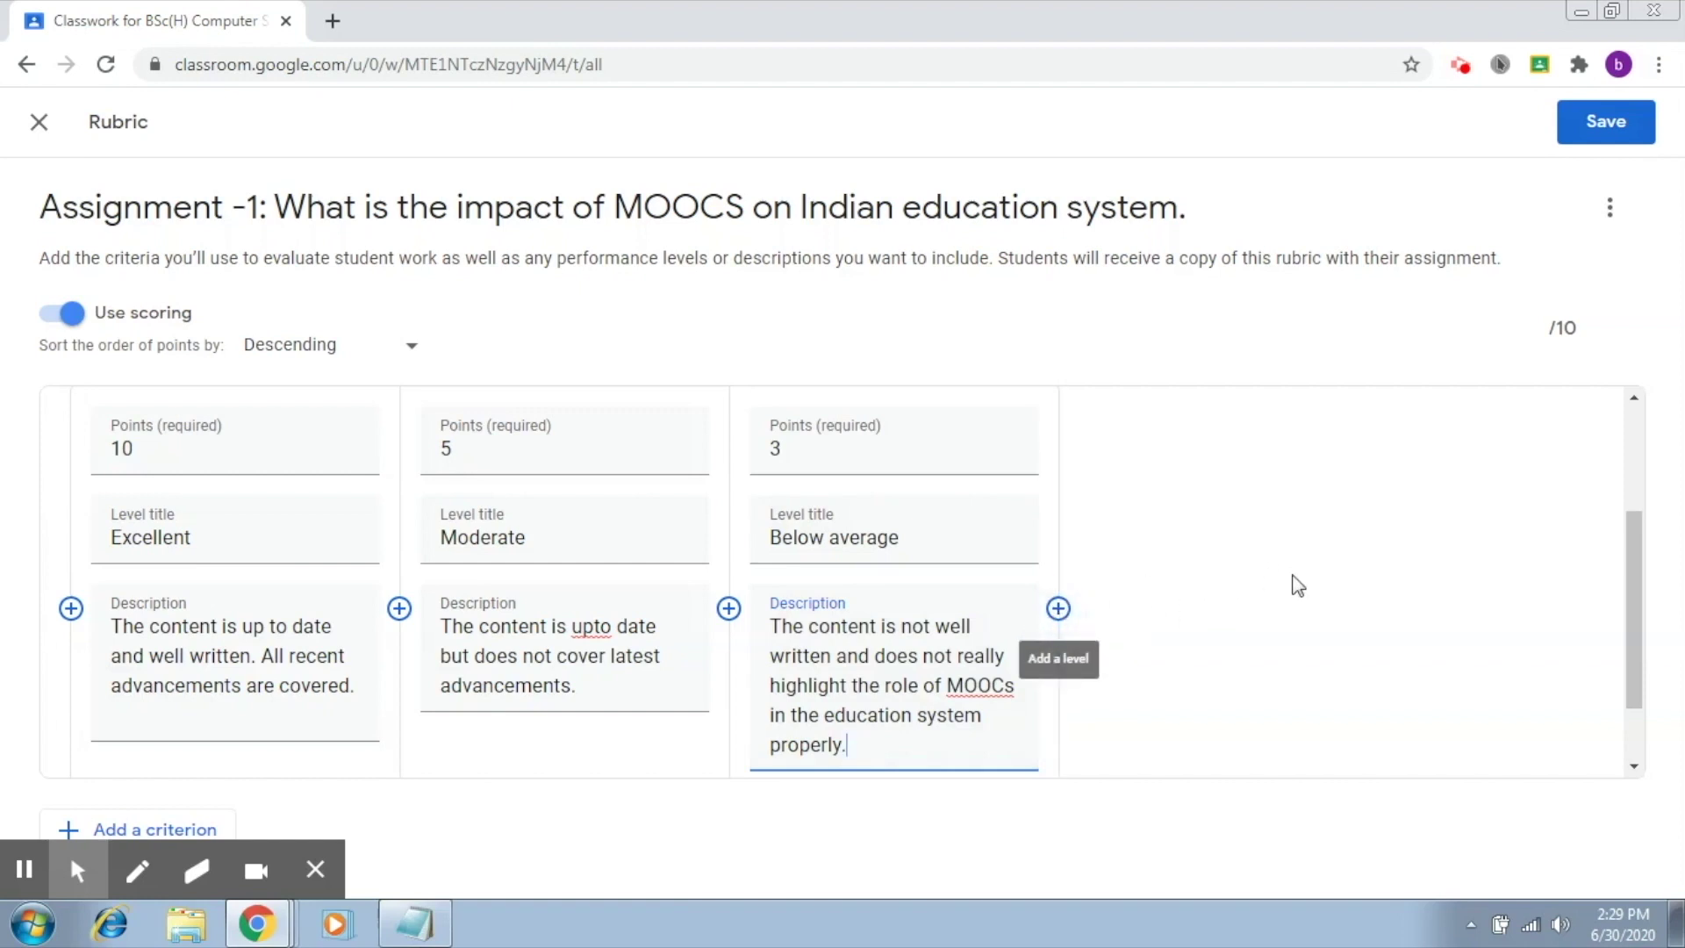
- Add a second, blank criterion to the rubric below the Content criterion
drag(1633, 581, 1642, 676)
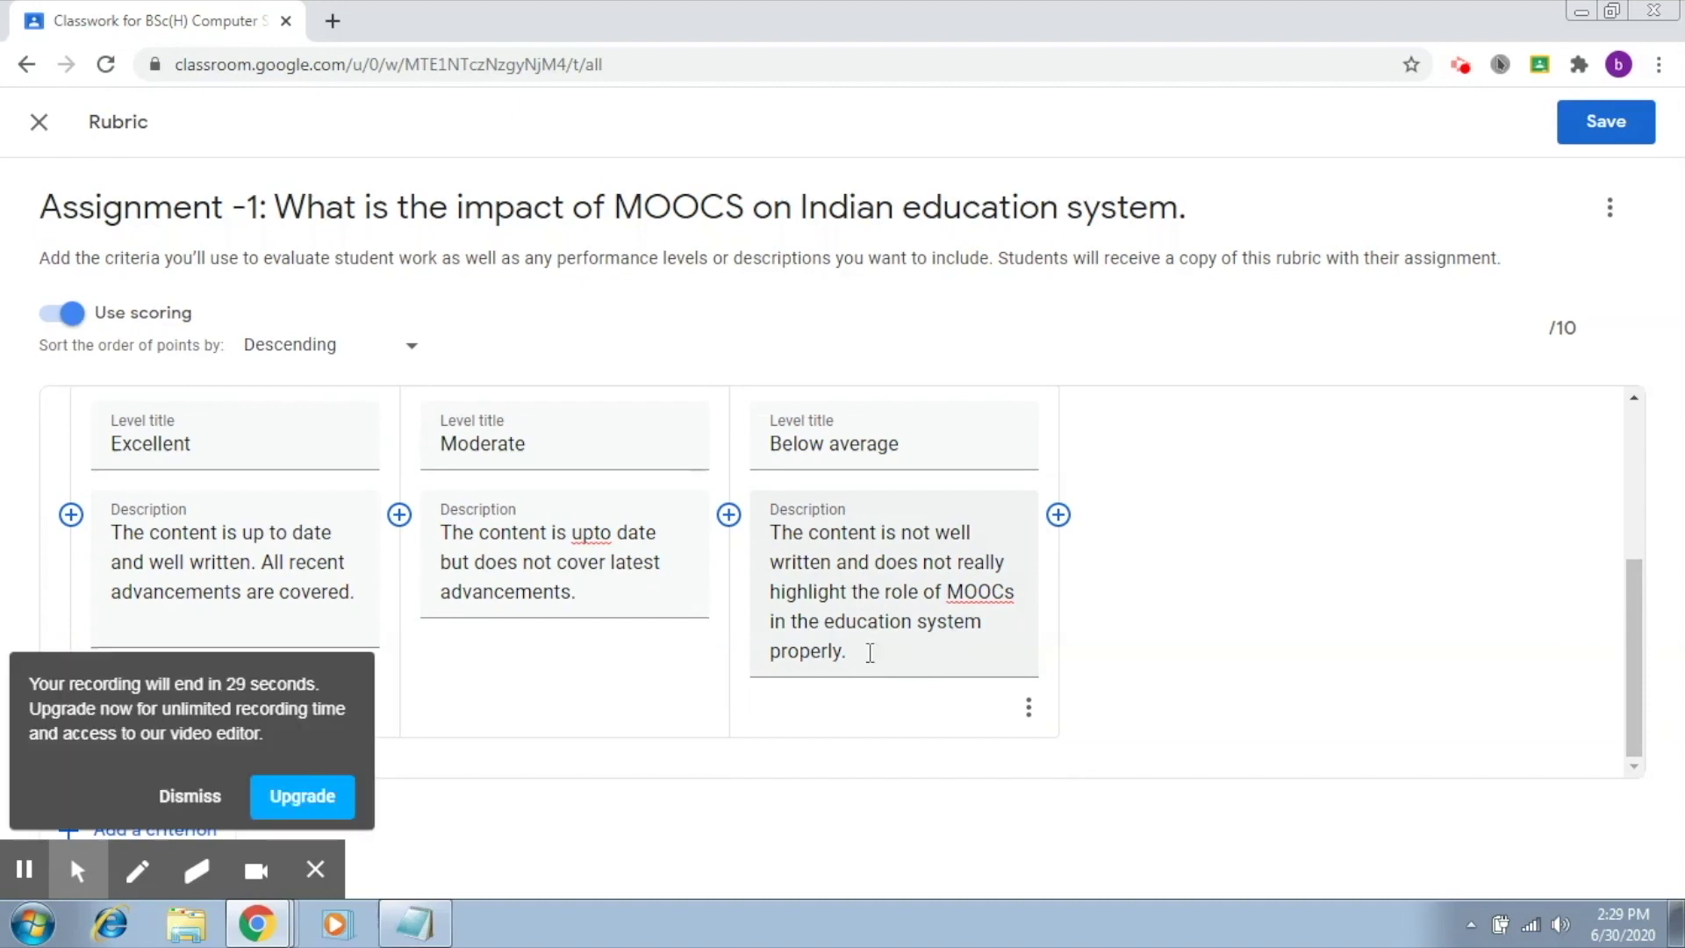
click(191, 737)
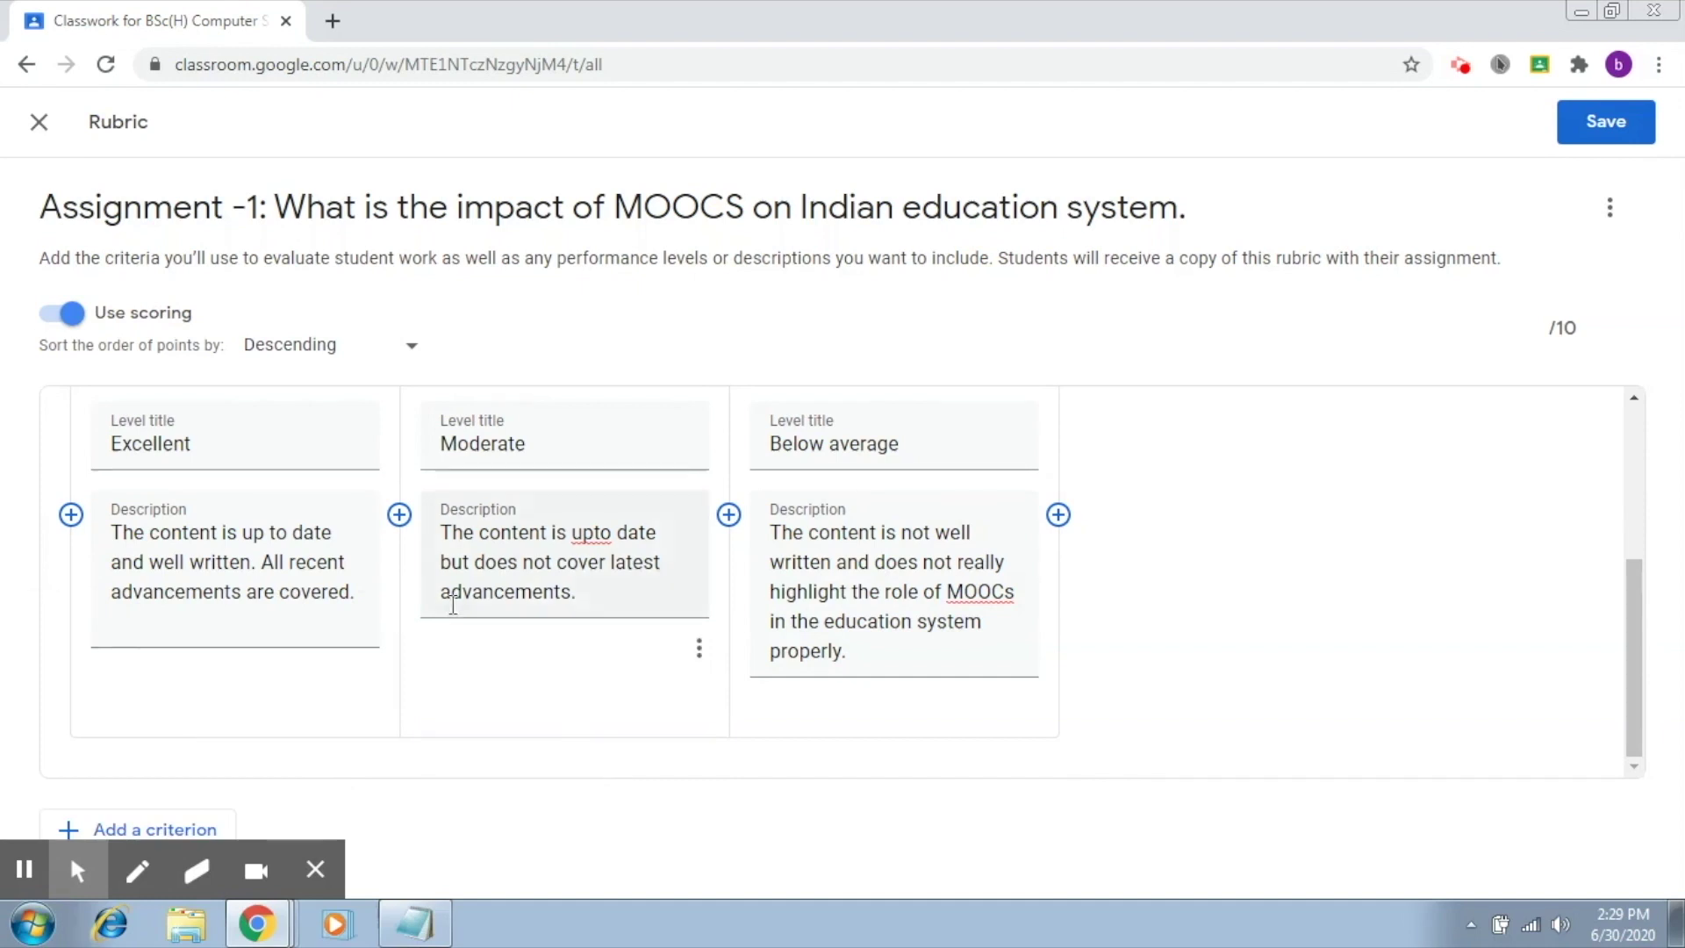
click(200, 831)
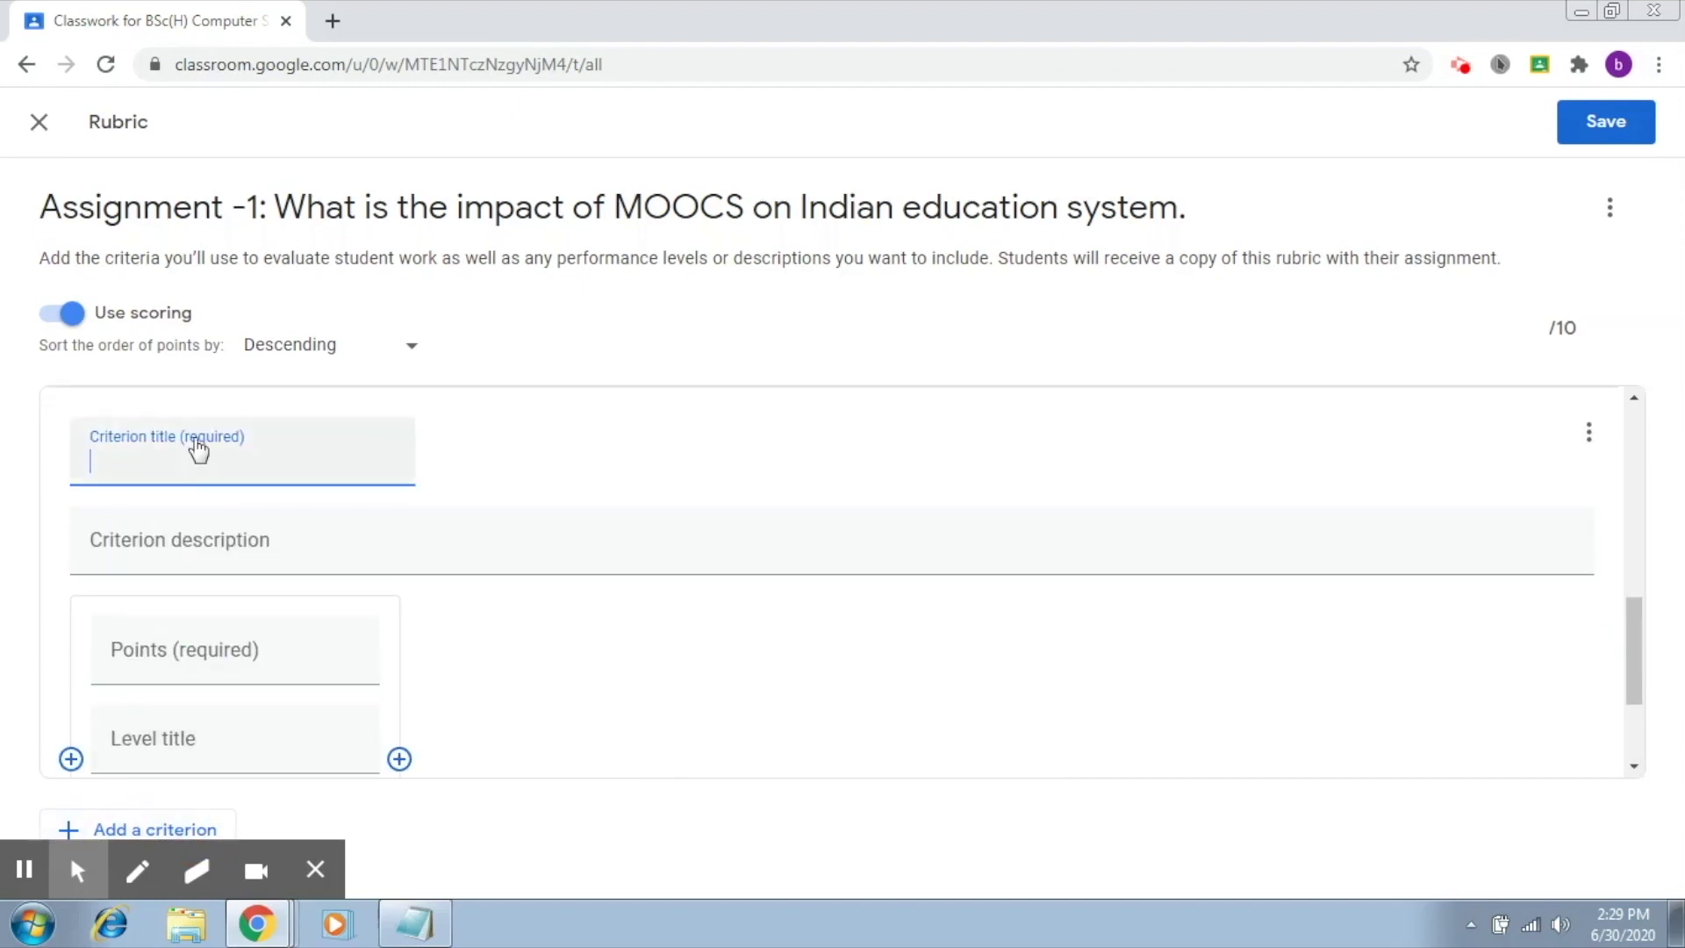